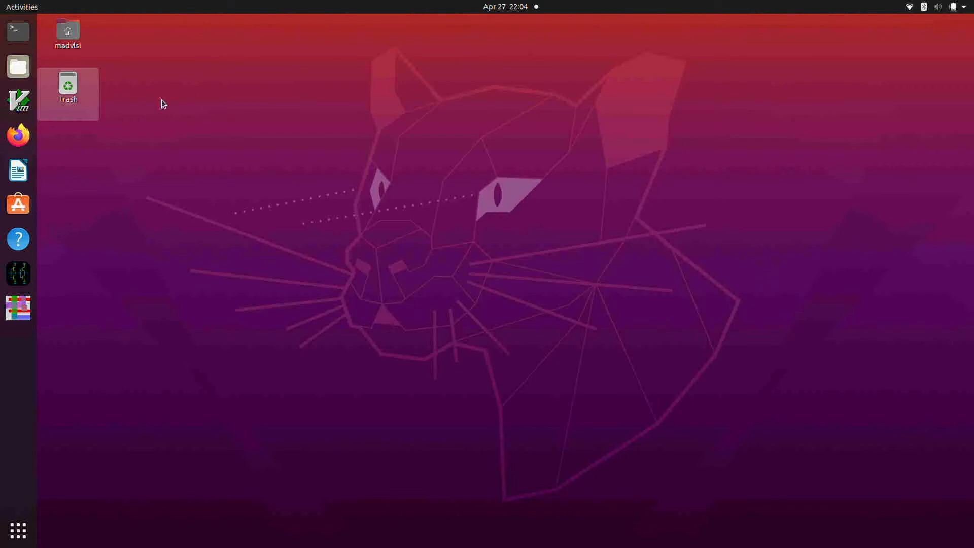
Open a terminal, change to the Documents/pnptut folder and launch Magic.
{"action": "left_click", "coordinate": [25, 41]}
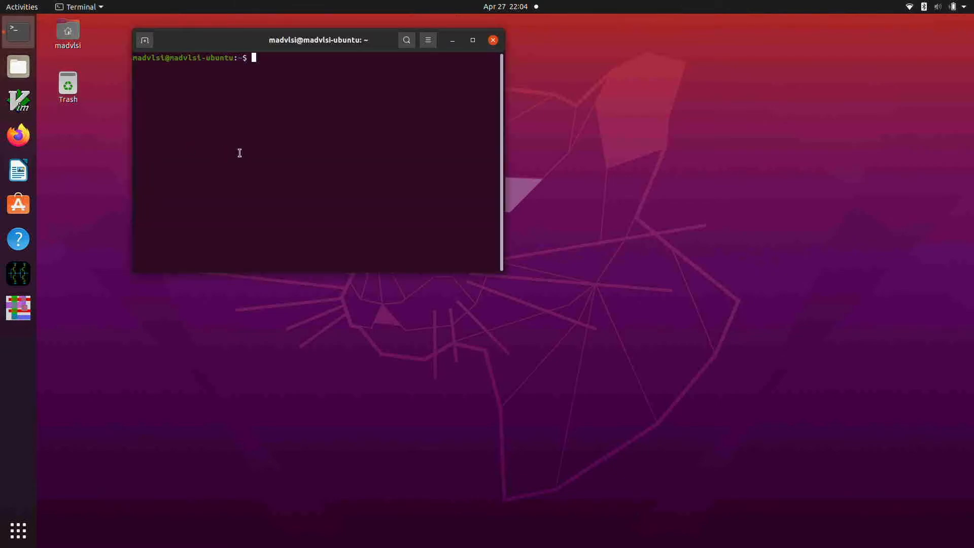
{"action": "type", "text": "cd Doc"}
{"action": "key", "text": "Tab"}
{"action": "type", "text": "pnptut"}
{"action": "key", "text": "Return"}
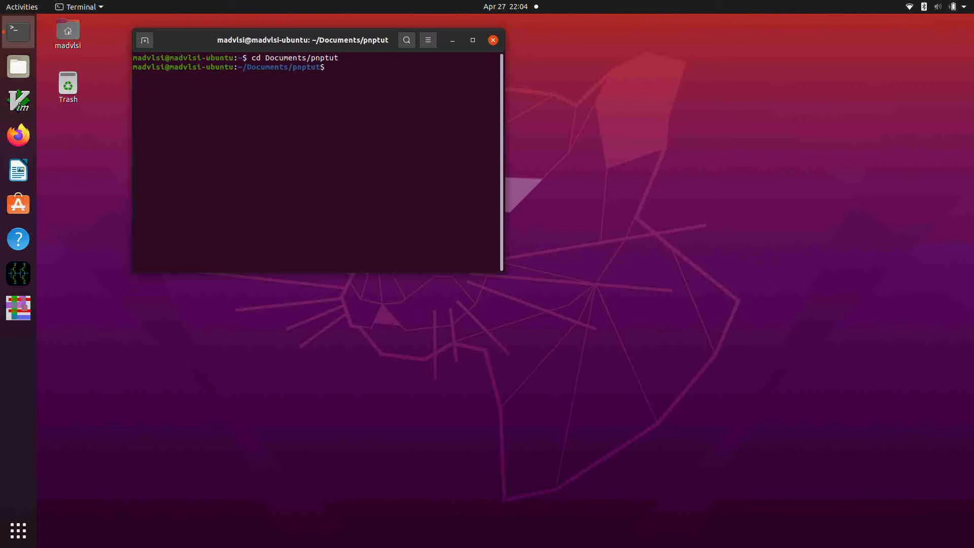
{"action": "type", "text": "magic"}
{"action": "key", "text": "Return"}
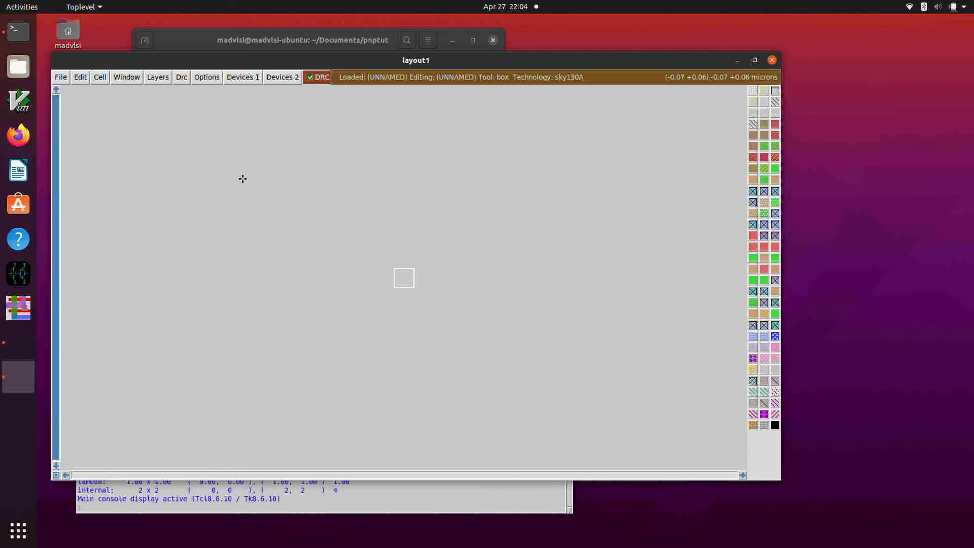
Set a 0.05um by 0.05um grid with user snapping, and switch the DRC style to drc(full).
{"action": "type", "text": "grid 0.05um 0.05um"}
{"action": "key", "text": "Return"}
{"action": "type", "text": "g"}
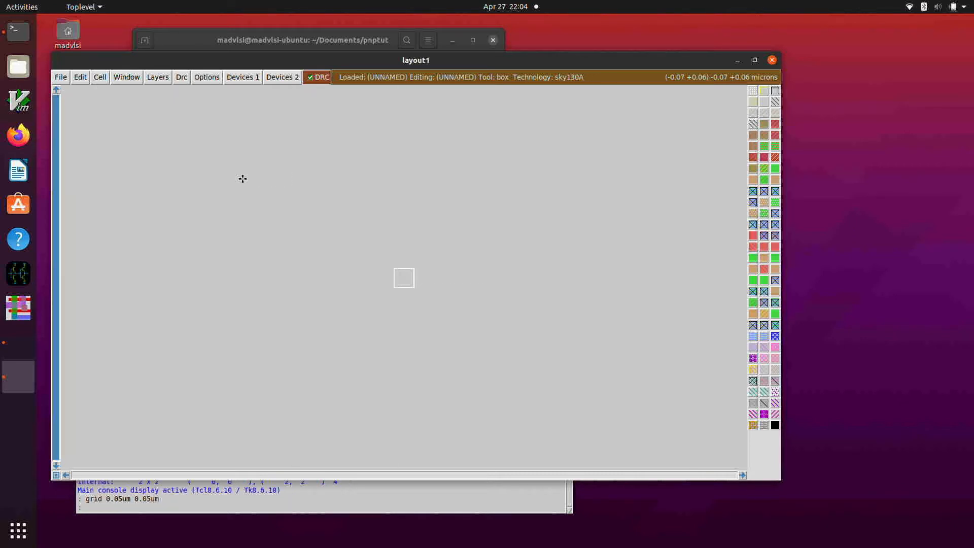
{"action": "type", "text": "snap user"}
{"action": "key", "text": "Return"}
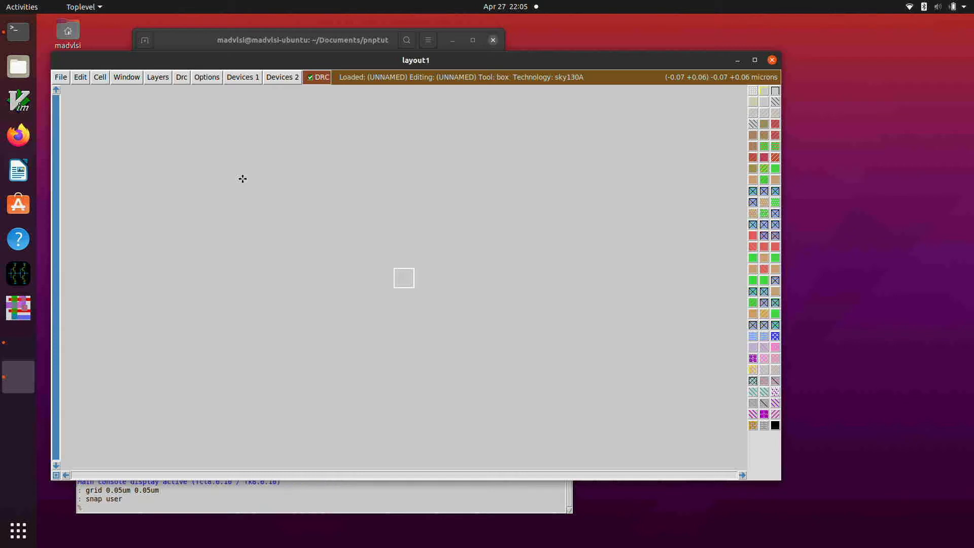
{"action": "type", "text": "drc style drc(full"}
{"action": "key", "text": "Return"}
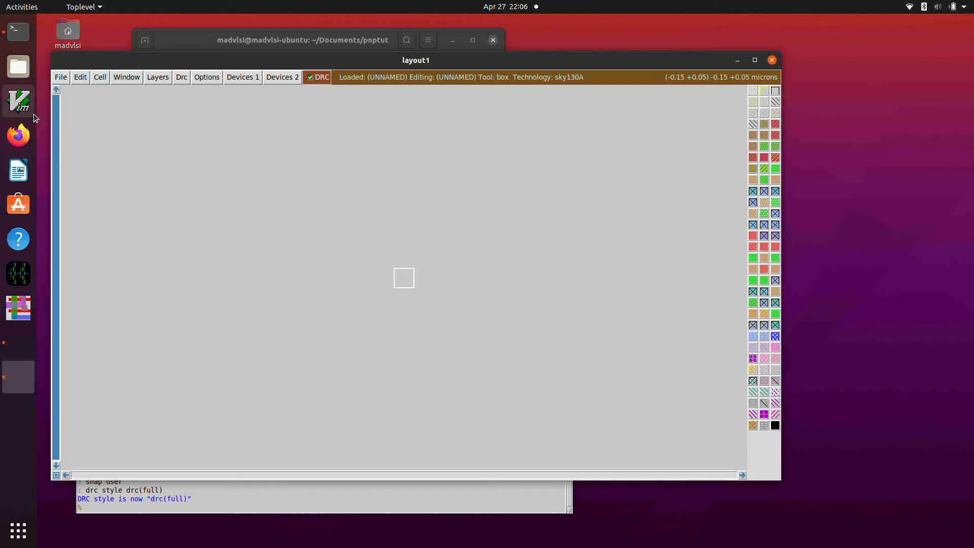
Place an instance of the cell sky130_fd_pr__pnp_05v5_W0p68L0p68.mag in the empty layout.
{"action": "left_click", "coordinate": [100, 77]}
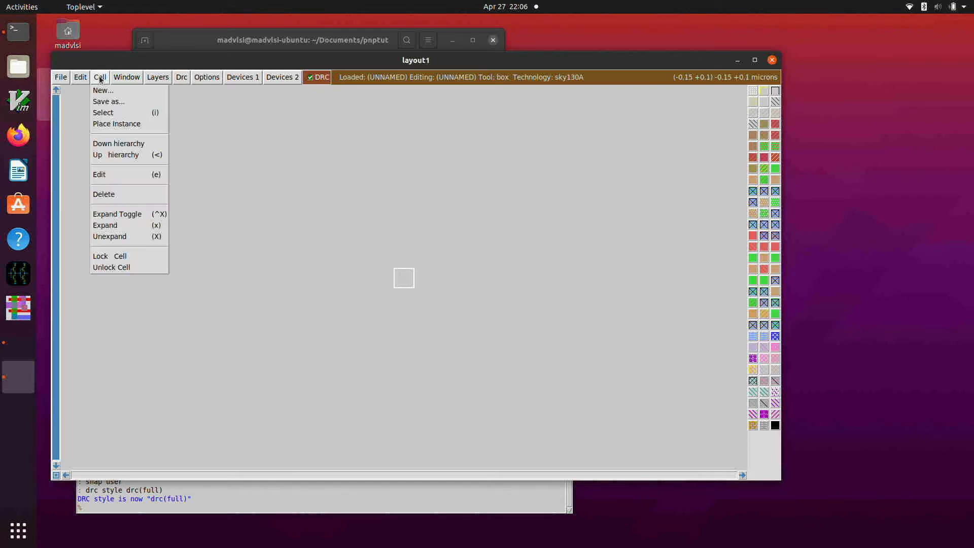
{"action": "left_click", "coordinate": [114, 125]}
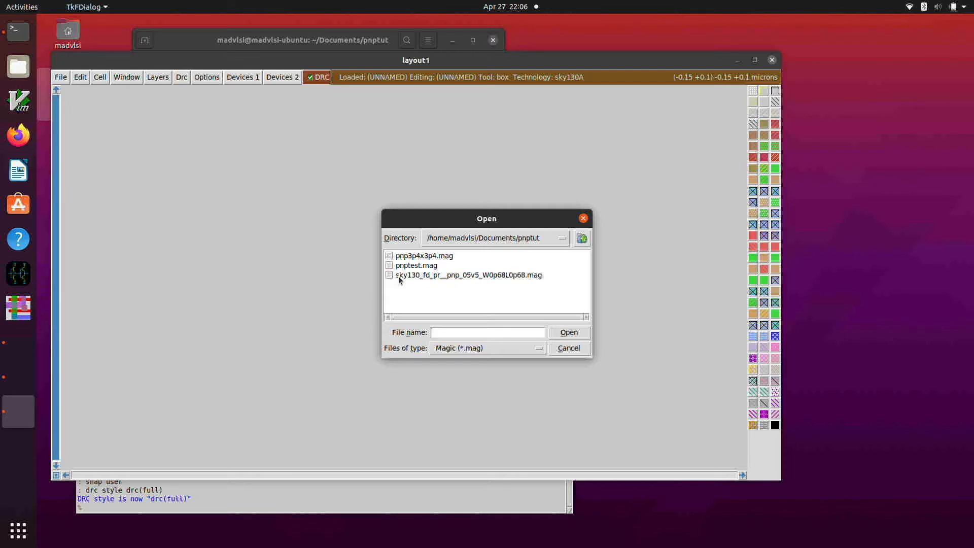
{"action": "left_click", "coordinate": [510, 278]}
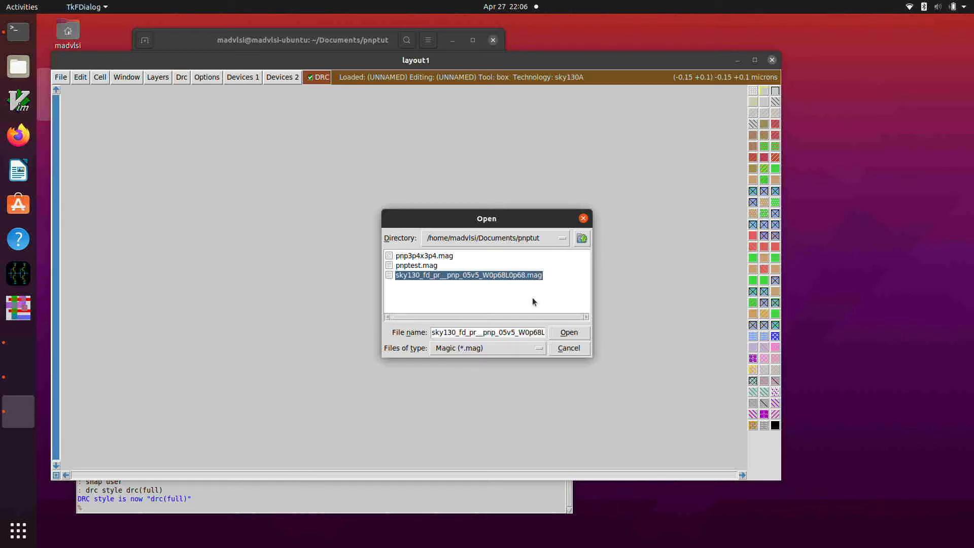
{"action": "left_click", "coordinate": [564, 334]}
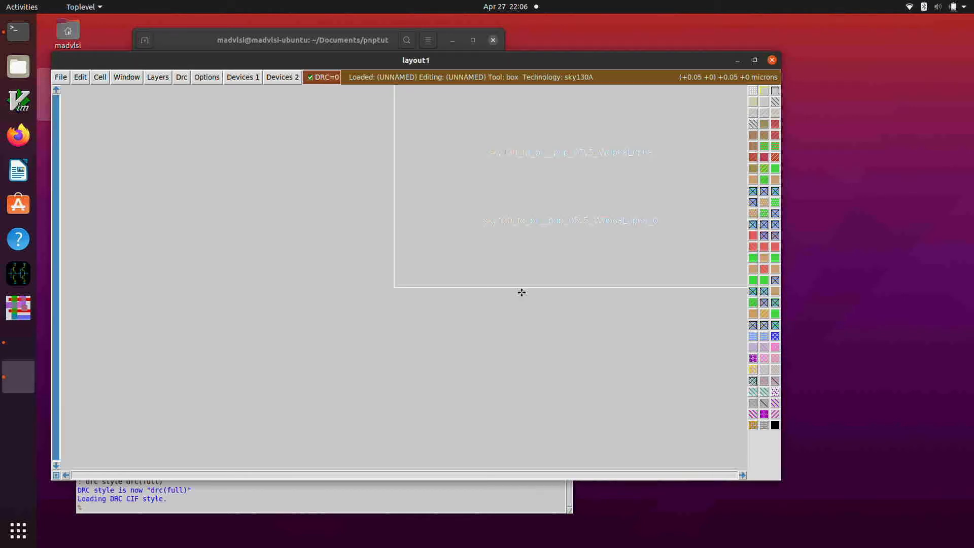
Expand the placed PNP cell to show its internal layers and fit the whole layout in view.
{"action": "key", "text": "s"}
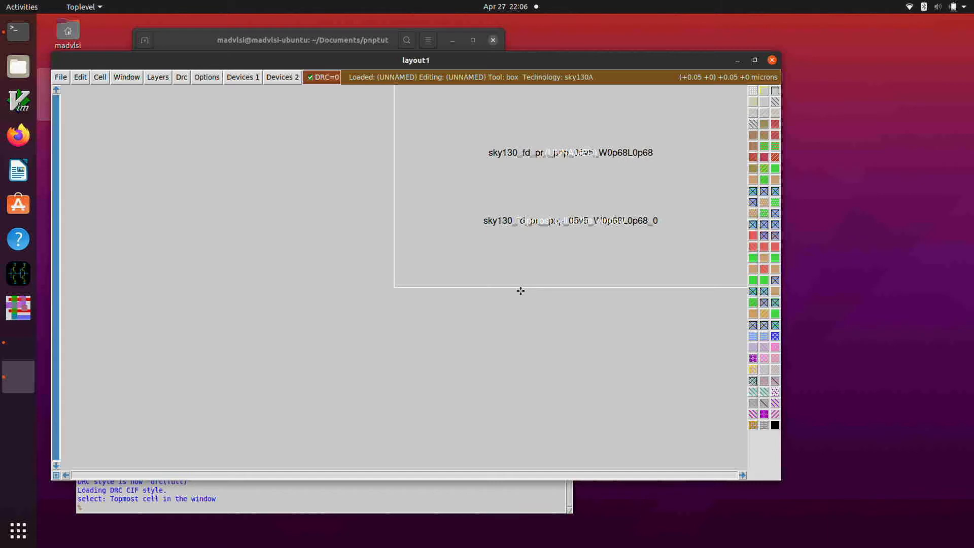
{"action": "key", "text": "shift+x"}
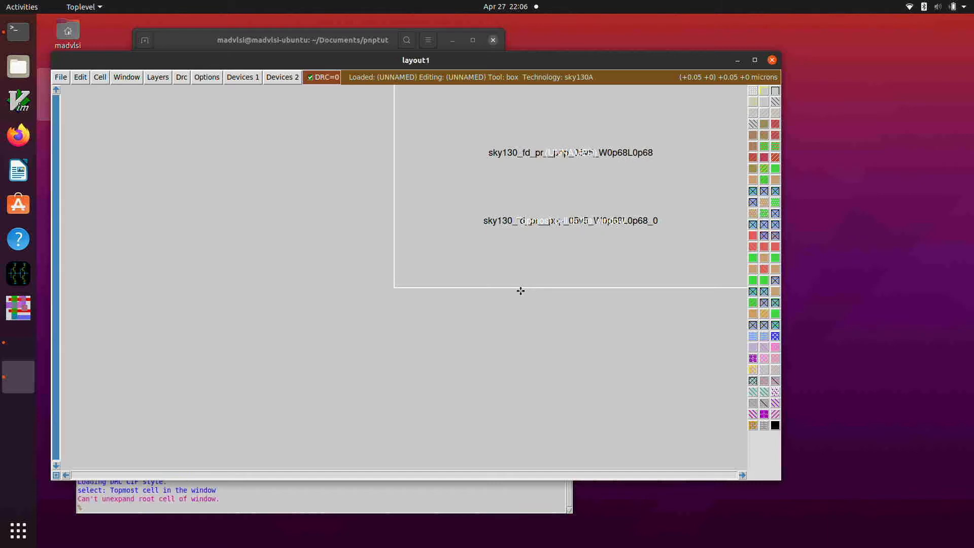
{"action": "key", "text": "s"}
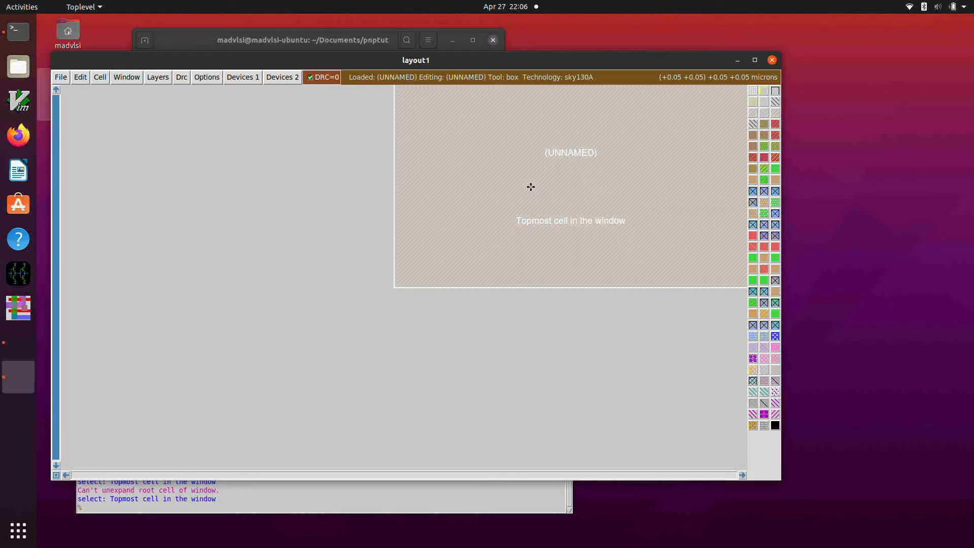
{"action": "key", "text": "v"}
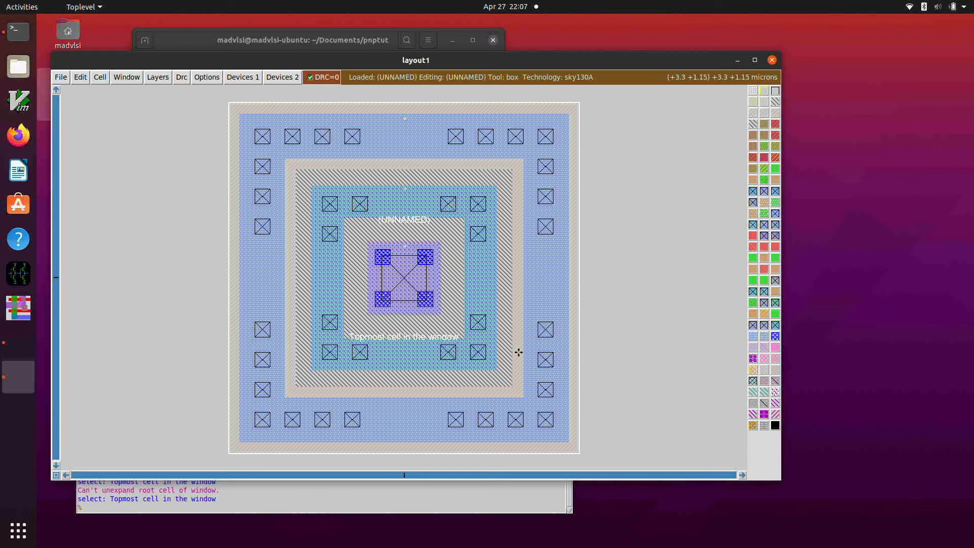
Frame the square hatched base region of the PNP with the cursor box.
{"action": "left_click", "coordinate": [634, 359]}
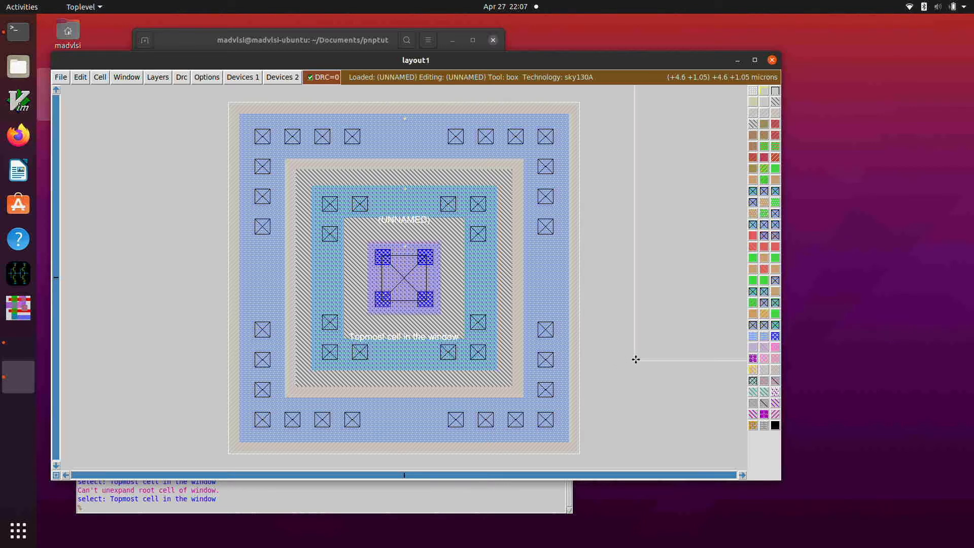
{"action": "left_click", "coordinate": [404, 383]}
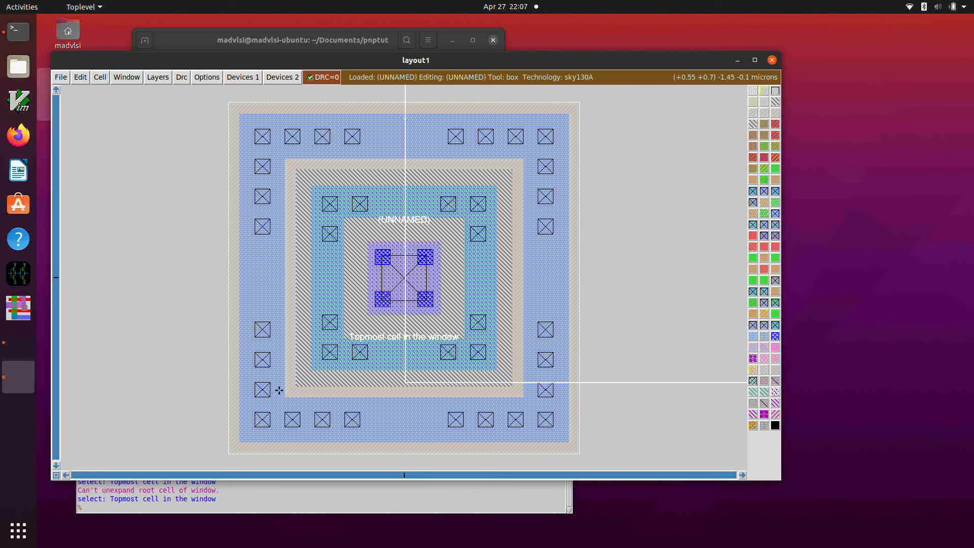
{"action": "left_click", "coordinate": [296, 387]}
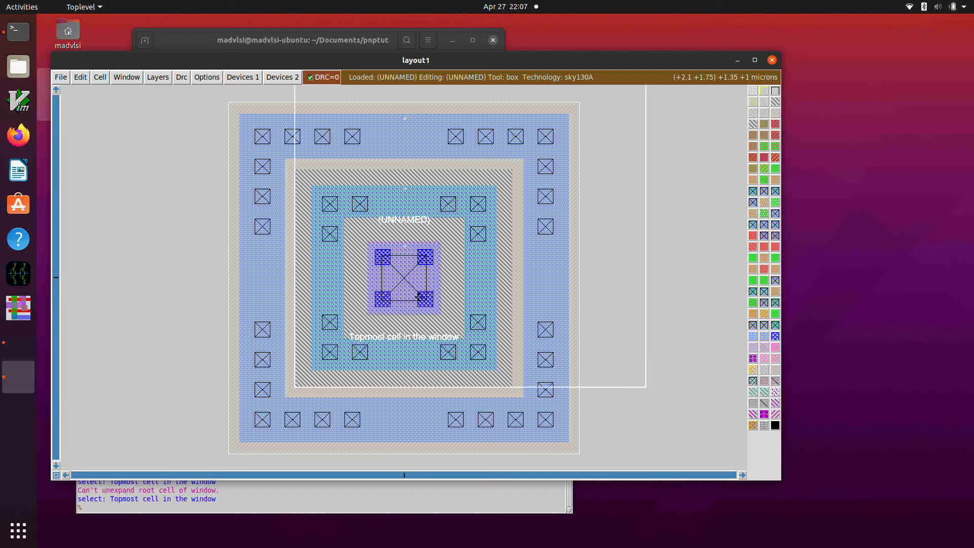
{"action": "right_click", "coordinate": [513, 171]}
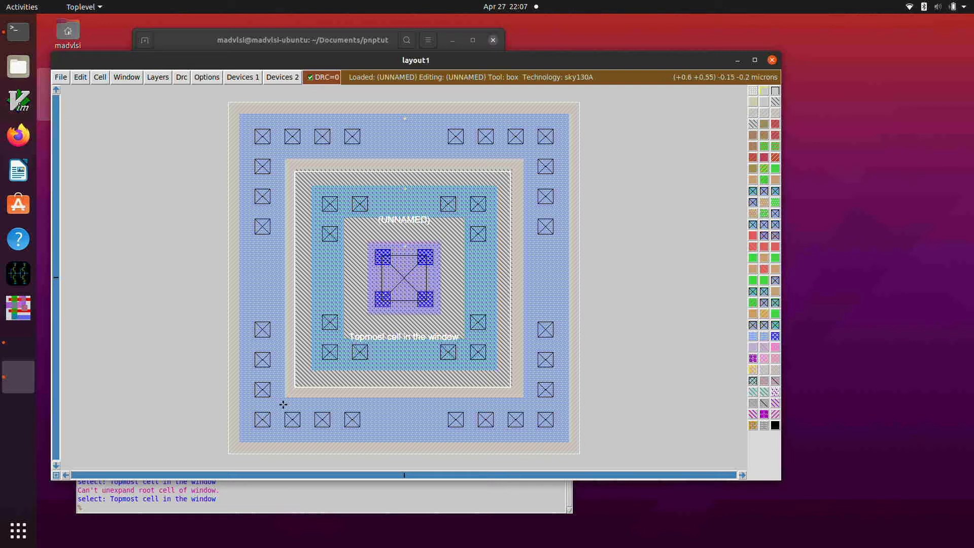
Hide the nbase layer to inspect the transistor without it, and restore the display of all layers.
{"action": "type", "text": "no nbase"}
{"action": "key", "text": "Return"}
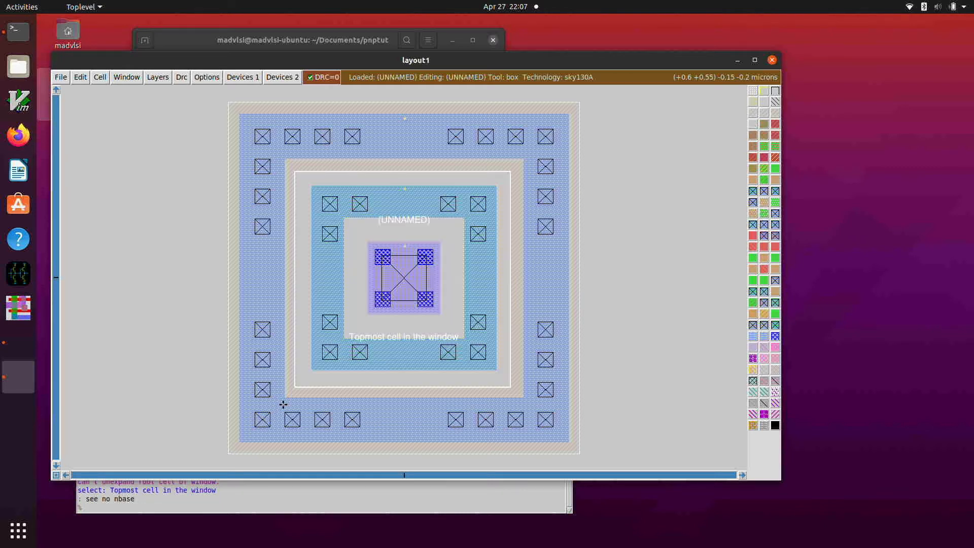
{"action": "type", "text": "see"}
{"action": "key", "text": "Return"}
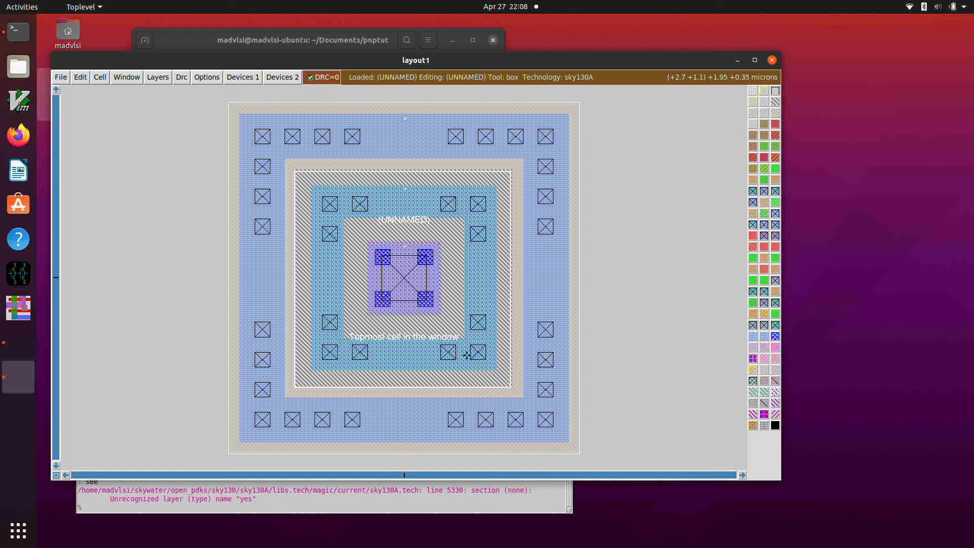
Frame the central emitter region with the cursor box, and then the full outline of the PNP.
{"action": "left_click", "coordinate": [373, 311]}
{"action": "right_click", "coordinate": [439, 246]}
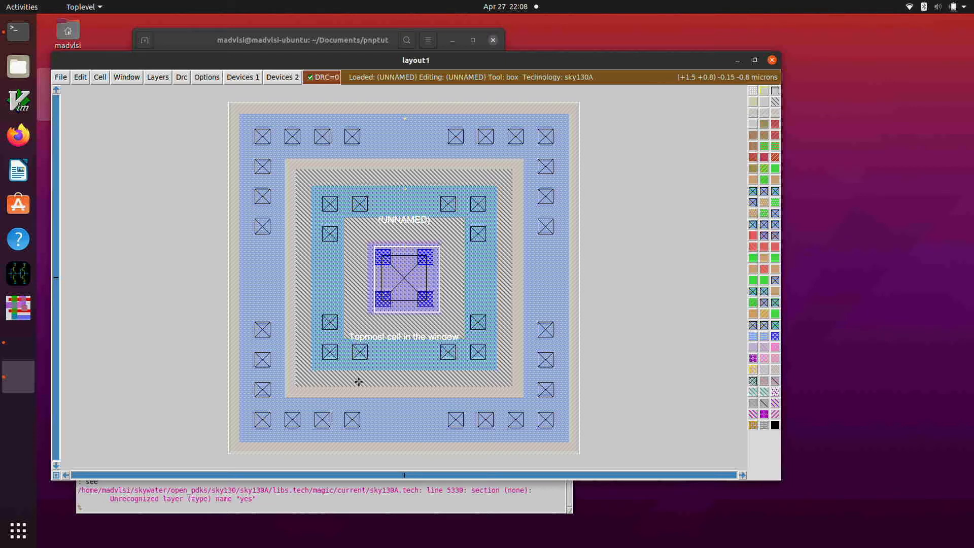
{"action": "left_click", "coordinate": [225, 452]}
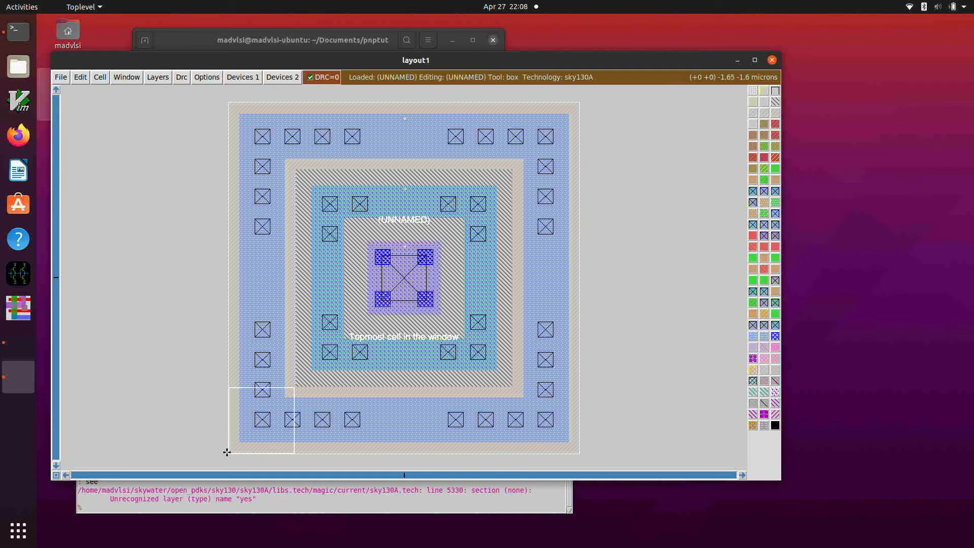
{"action": "right_click", "coordinate": [579, 103]}
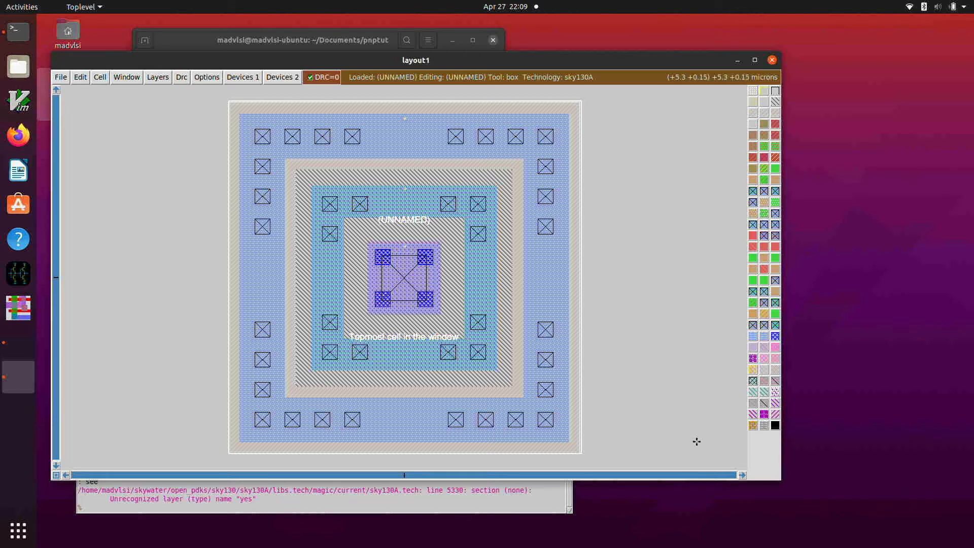
Place a second instance of sky130_fd_pr__pnp_05v5_W0p68L0p68.mag just to the right of the first transistor, leaving a narrow gap.
{"action": "left_click", "coordinate": [591, 452]}
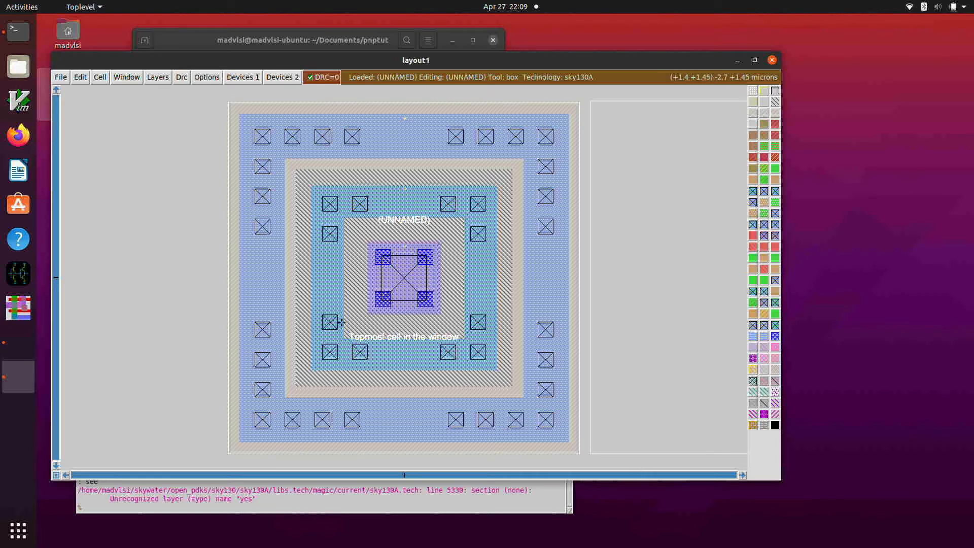
{"action": "left_click", "coordinate": [100, 77]}
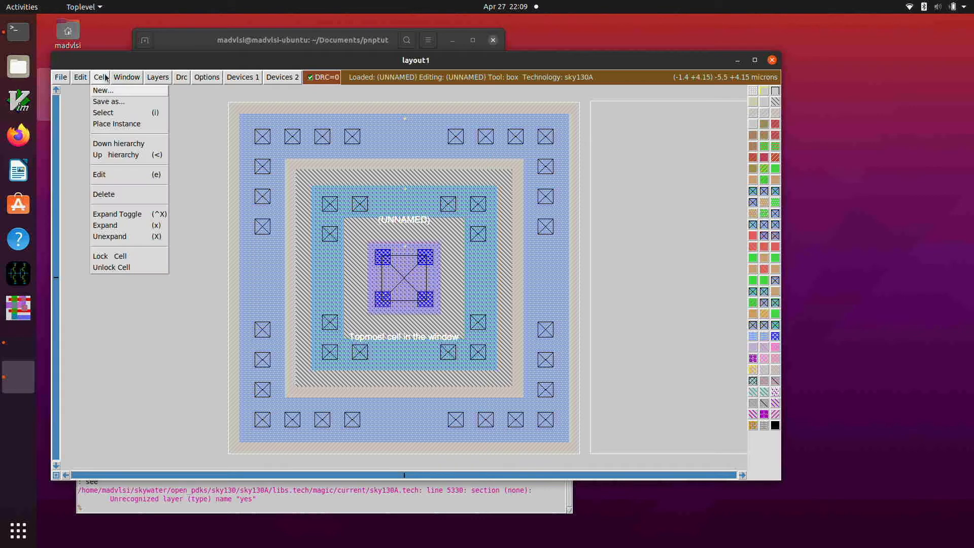
{"action": "left_click", "coordinate": [117, 124]}
{"action": "left_click", "coordinate": [446, 277]}
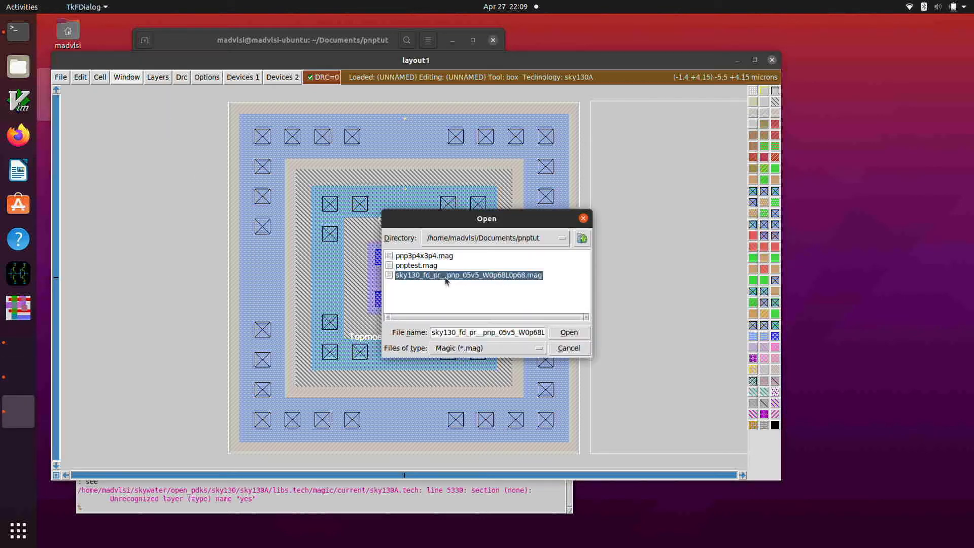
{"action": "left_click", "coordinate": [569, 333]}
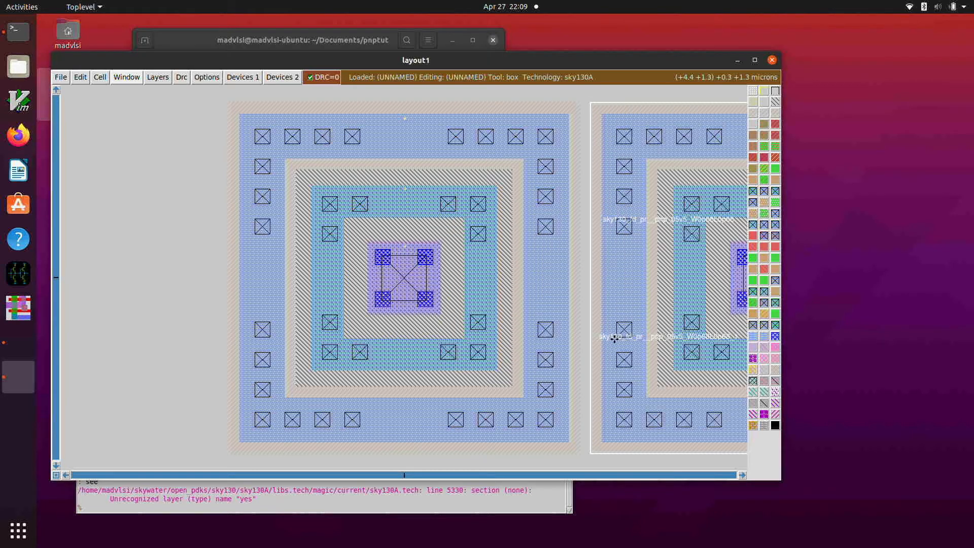
Paint li over a rectangle about 7.85 by 2.3 microns spanning the upper parts of both transistors and extending above them.
{"action": "key", "text": "shift+z"}
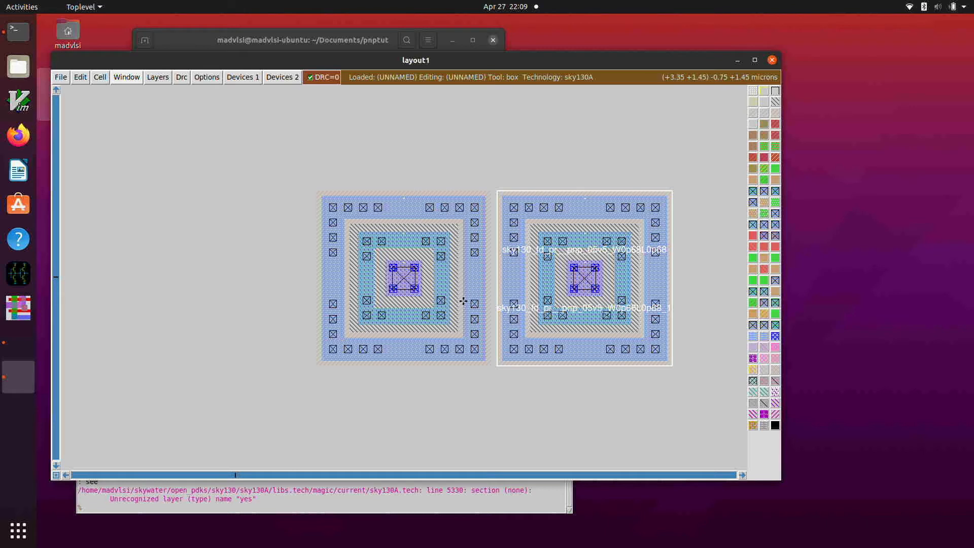
{"action": "scroll", "coordinate": [463, 301], "scroll_direction": "up", "scroll_amount": 1}
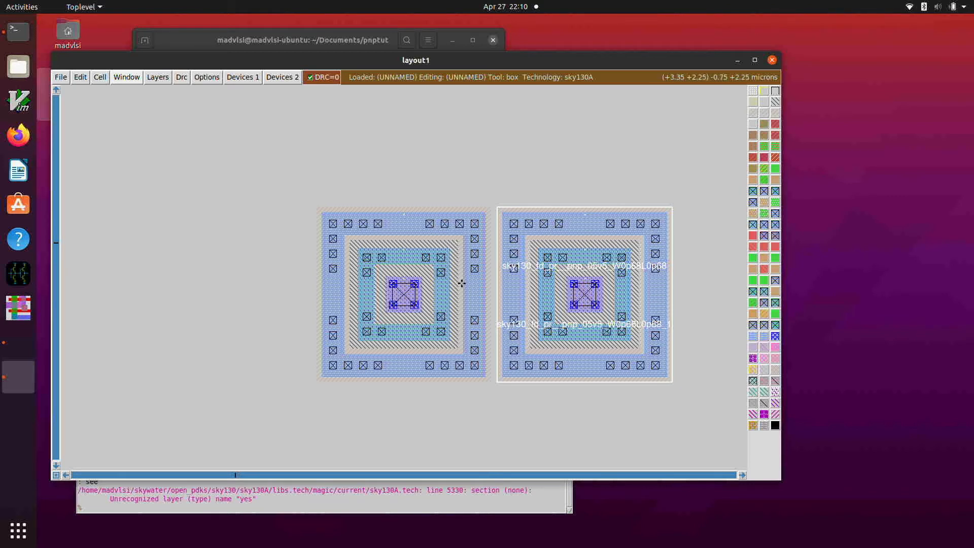
{"action": "left_click", "coordinate": [324, 273]}
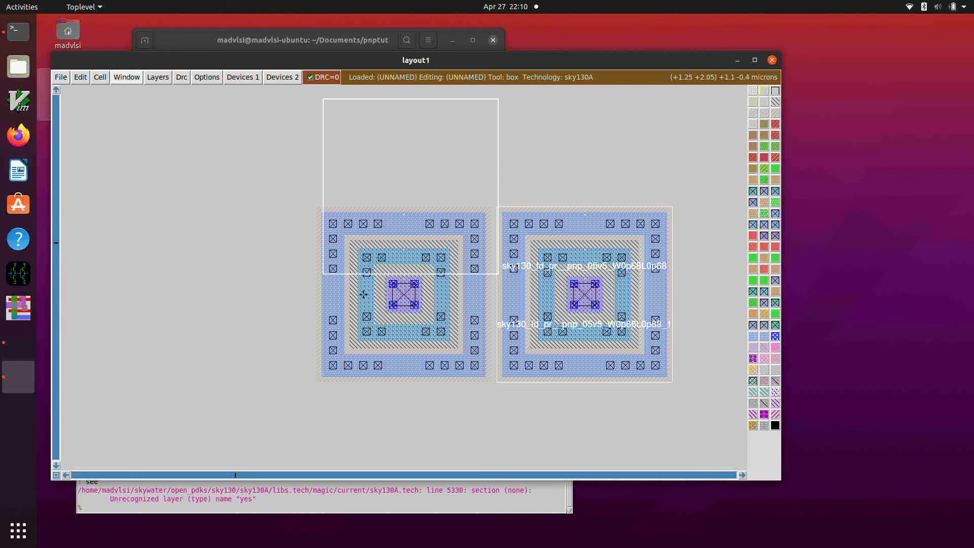
{"action": "left_click", "coordinate": [323, 261]}
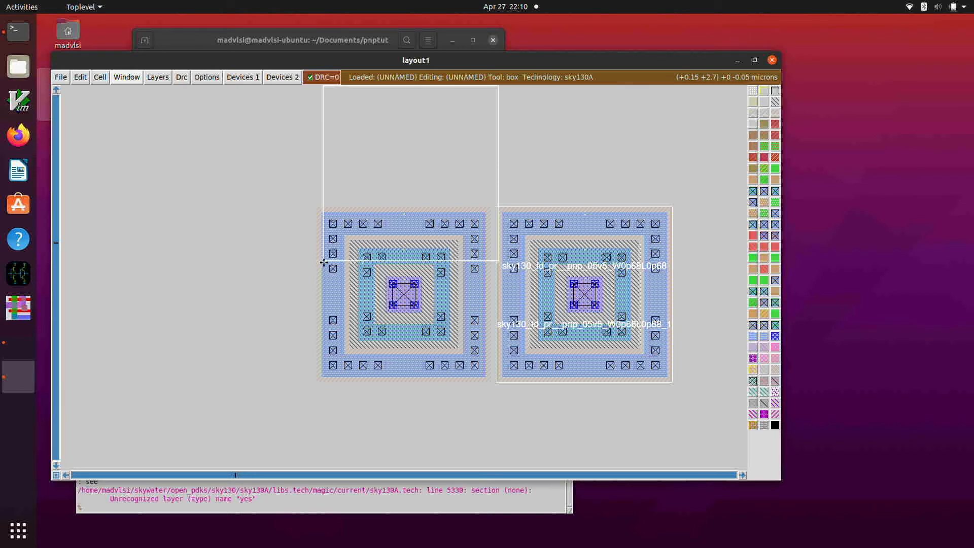
{"action": "left_click", "coordinate": [325, 263]}
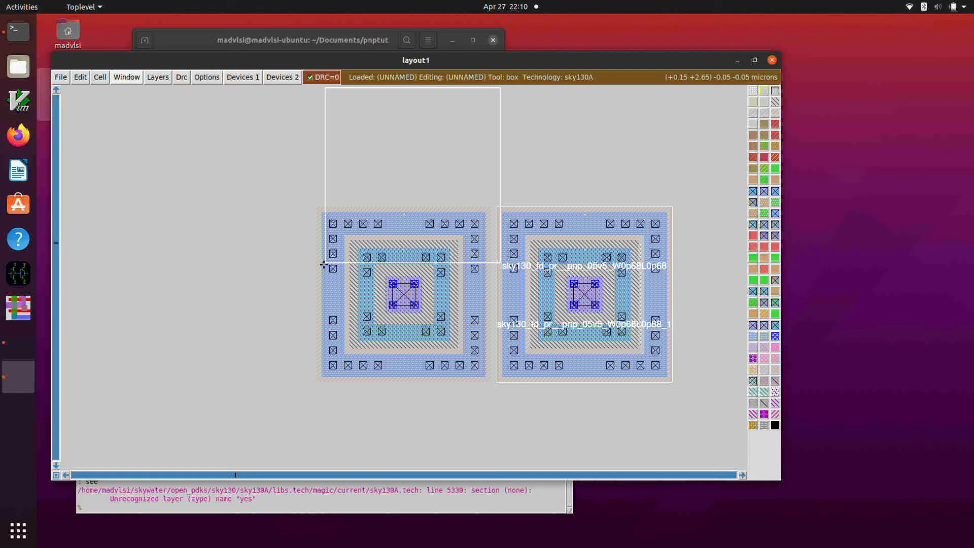
{"action": "left_click", "coordinate": [322, 265]}
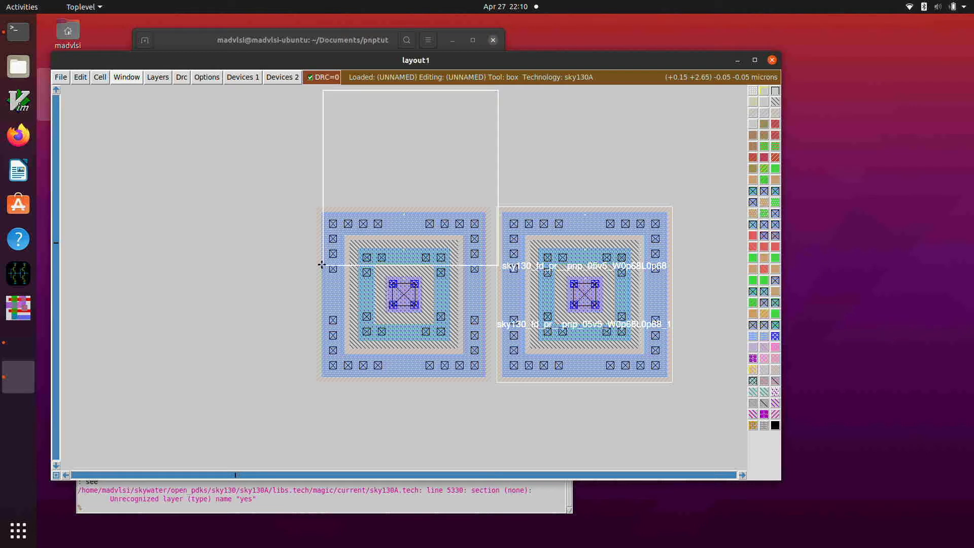
{"action": "left_click", "coordinate": [320, 263]}
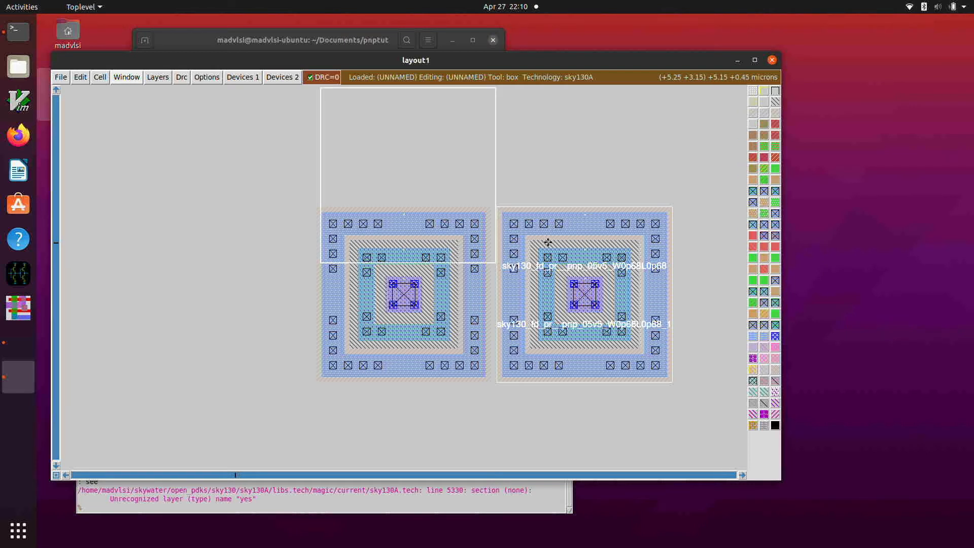
{"action": "right_click", "coordinate": [665, 162]}
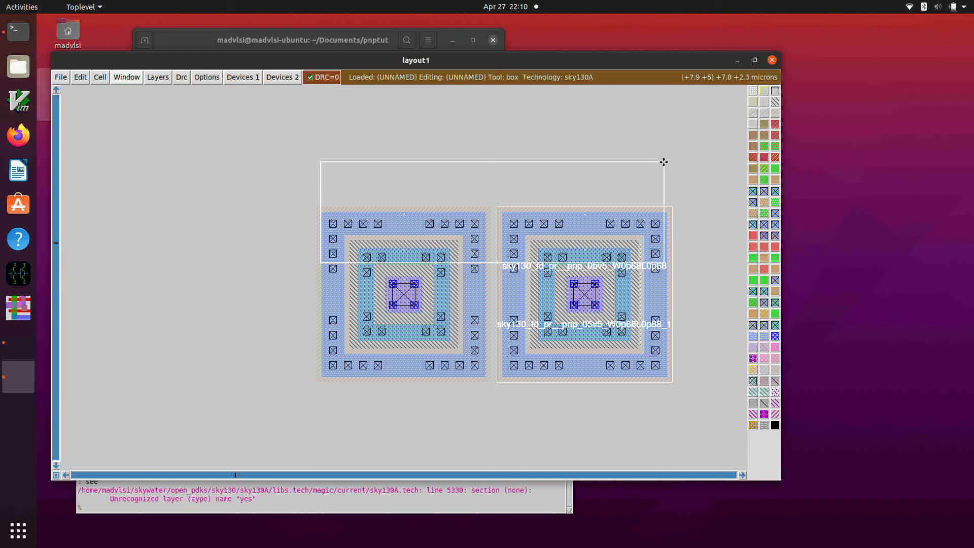
{"action": "right_click", "coordinate": [667, 161]}
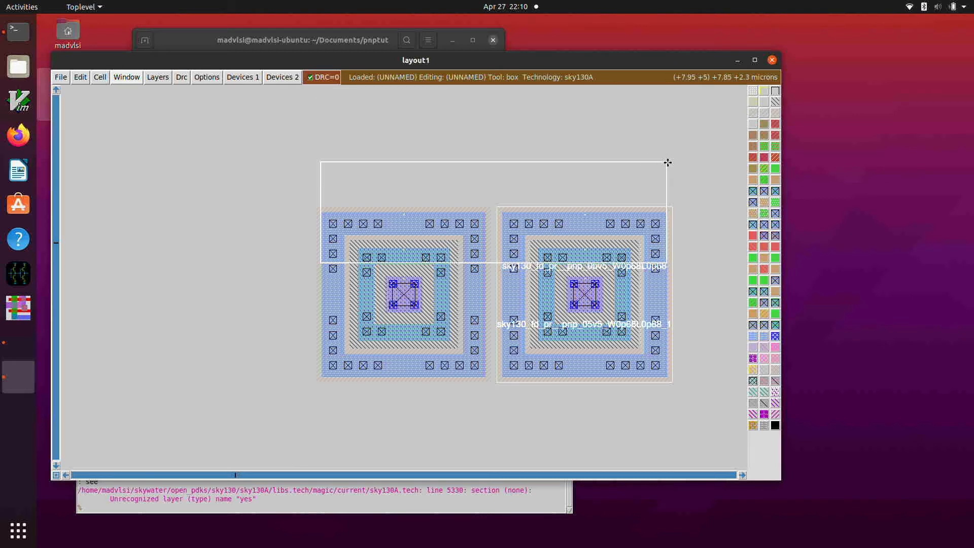
{"action": "type", "text": "aint li"}
{"action": "key", "text": "Return"}
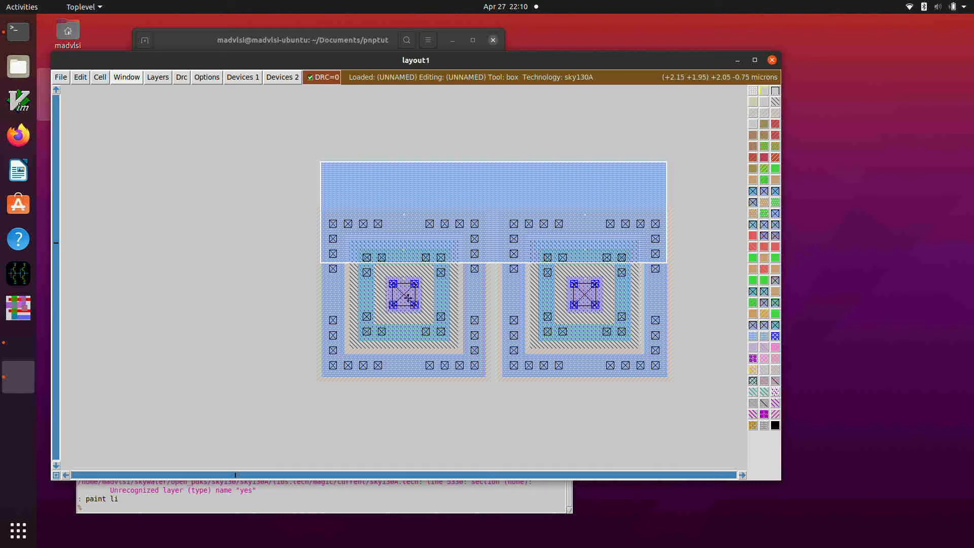
Paint m1 over a rectangle covering both central emitters and reaching up to the upper edge of the li strip.
{"action": "left_click", "coordinate": [390, 313]}
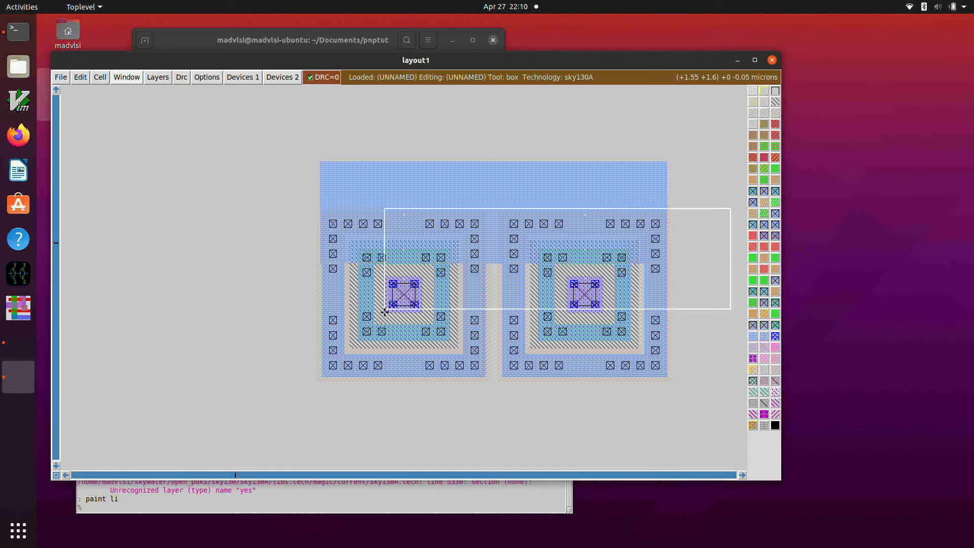
{"action": "left_click", "coordinate": [384, 311]}
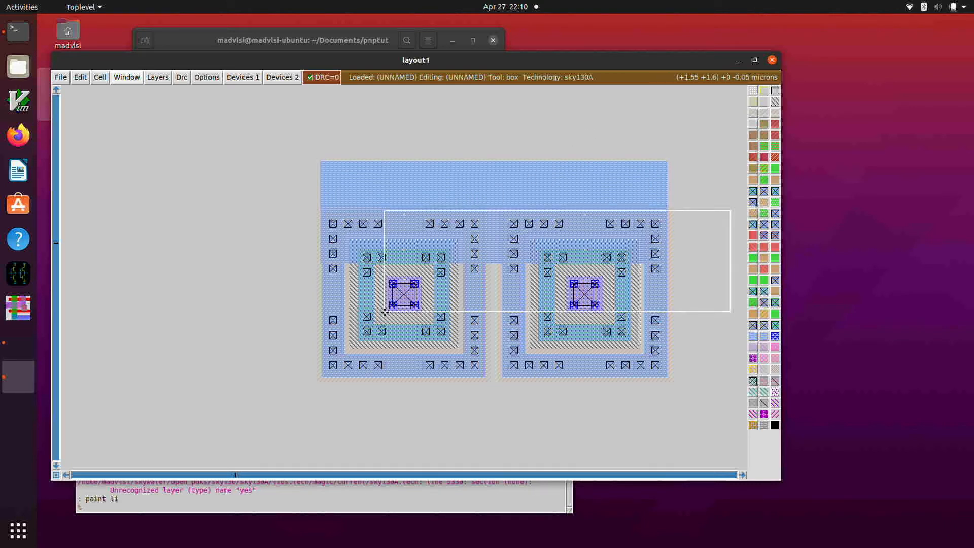
{"action": "right_click", "coordinate": [605, 161]}
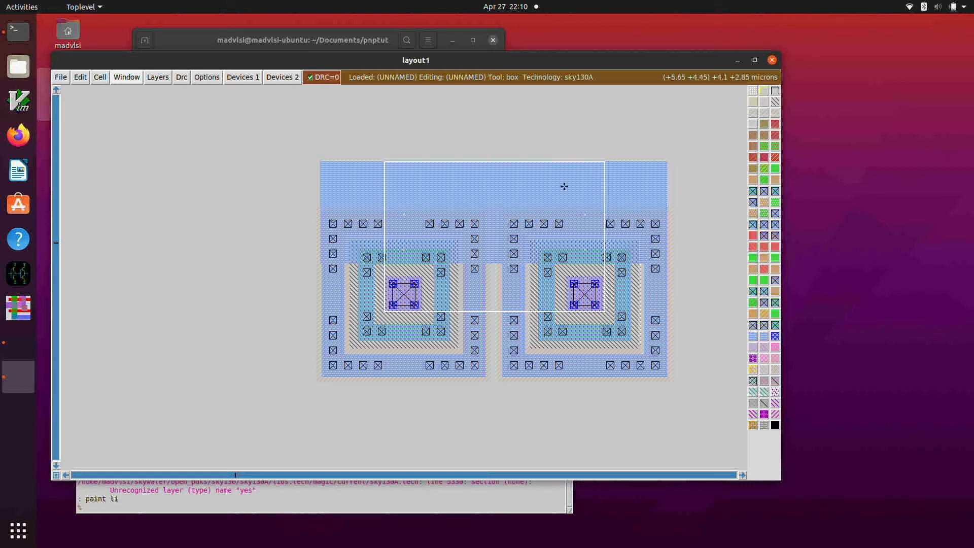
{"action": "type", "text": "aint m1"}
{"action": "key", "text": "Return"}
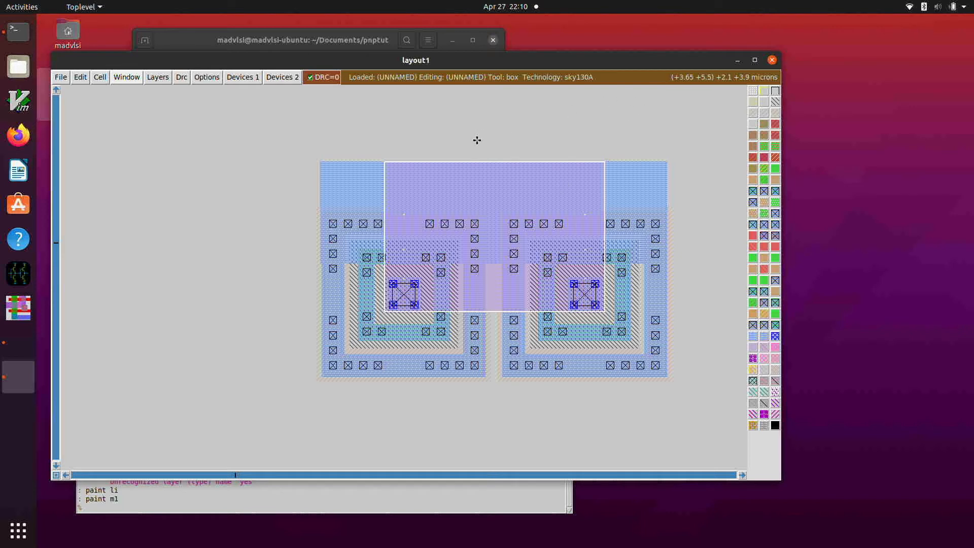
Label the upper edge of the exposed li as GND and of the m1 area as EMITTER, both with text direction n.
{"action": "left_click", "coordinate": [631, 161]}
{"action": "right_click", "coordinate": [631, 161]}
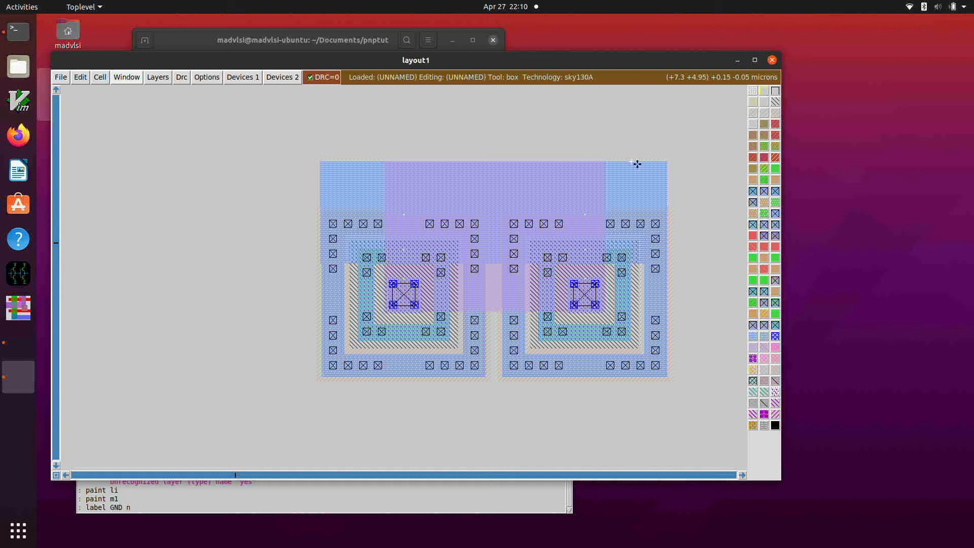
{"action": "key", "text": "Return"}
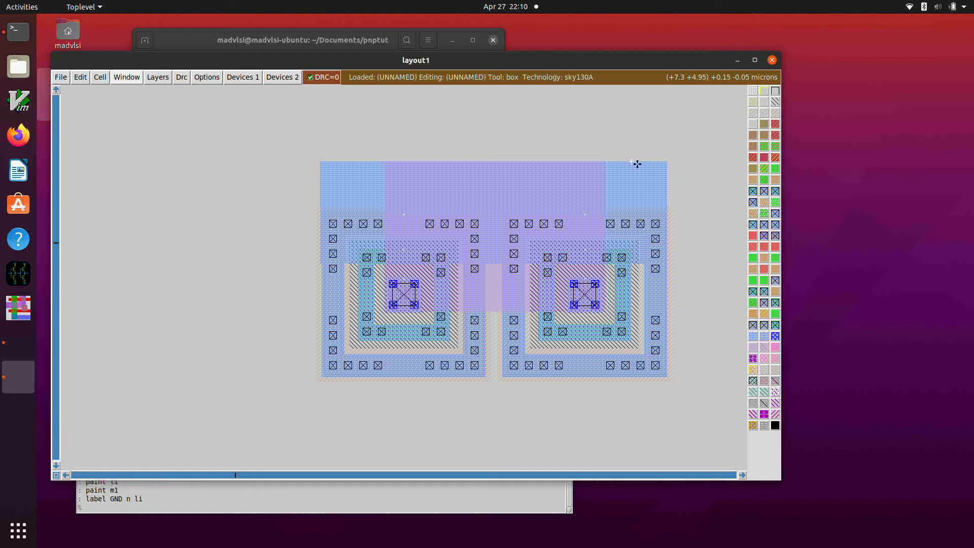
{"action": "left_click", "coordinate": [496, 162]}
{"action": "type", "text": "label EMITTER"}
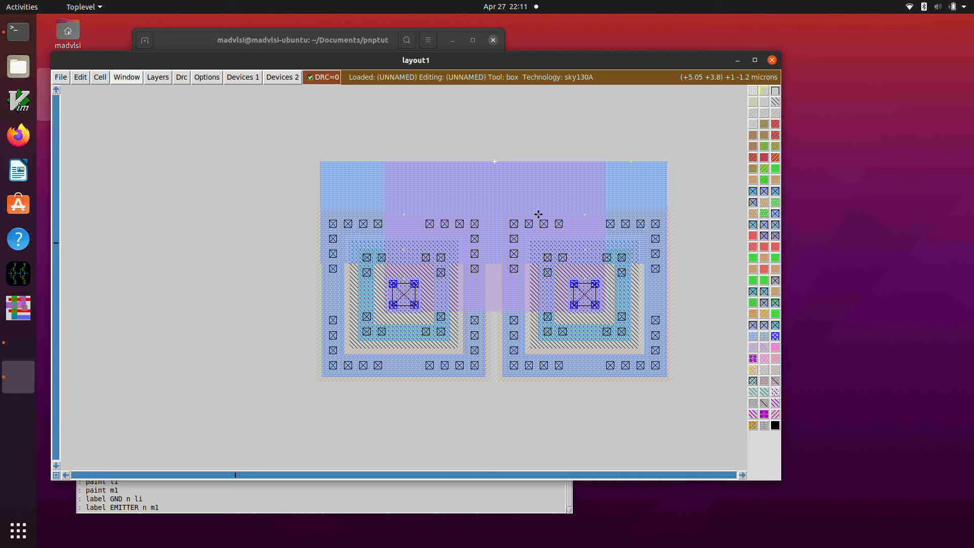
{"action": "type", "text": " n m1"}
{"action": "key", "text": "Return"}
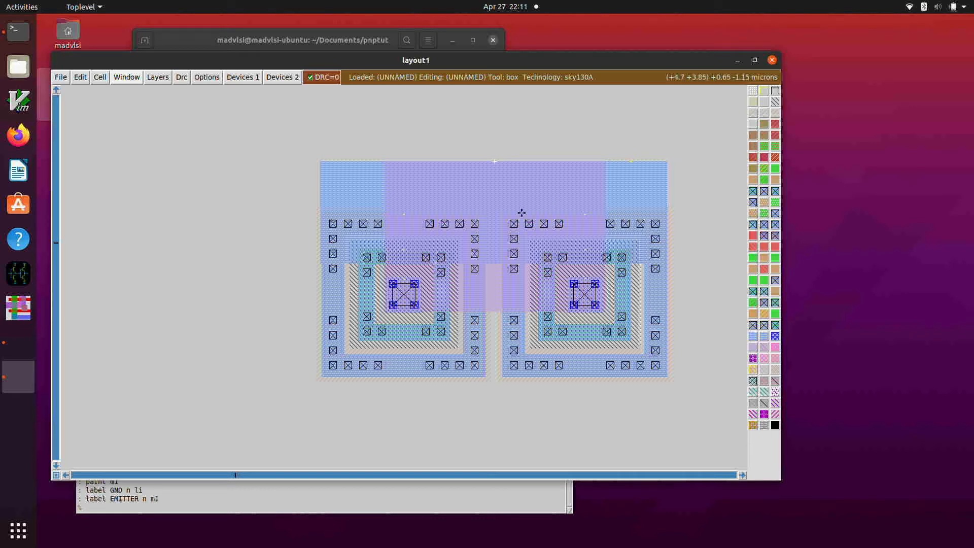
Inspect the EMITTER and GND labels close up along the upper edge of the layout.
{"action": "left_click", "coordinate": [482, 168]}
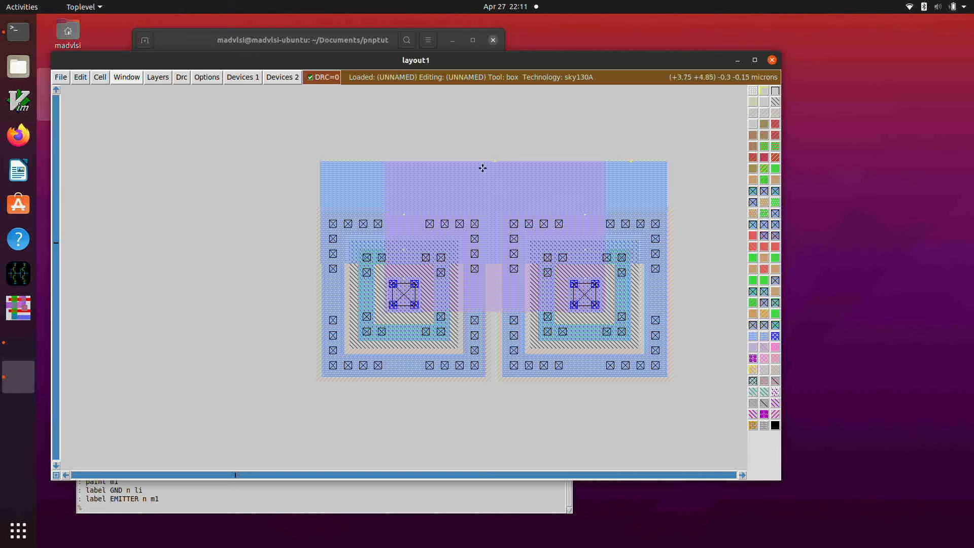
{"action": "right_click", "coordinate": [643, 153]}
{"action": "key", "text": "z"}
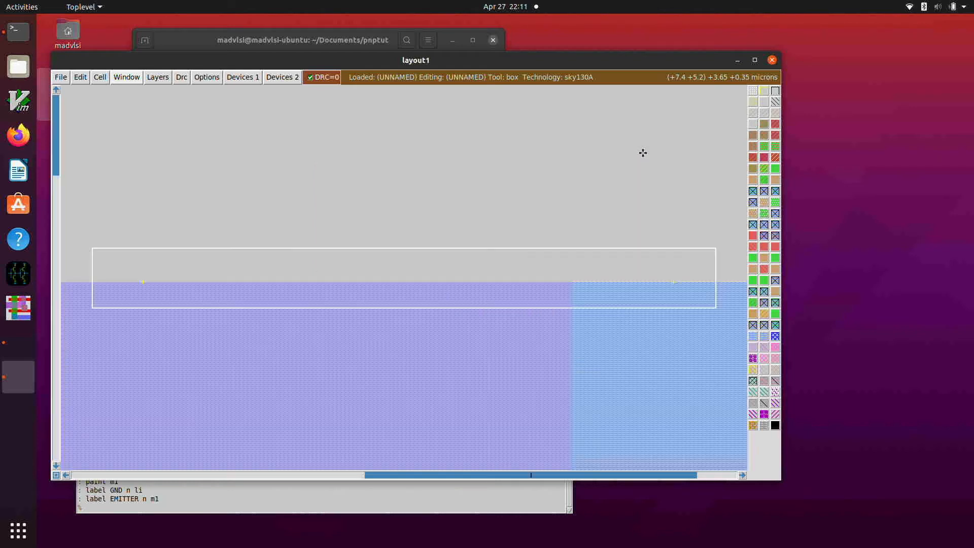
{"action": "key", "text": "z"}
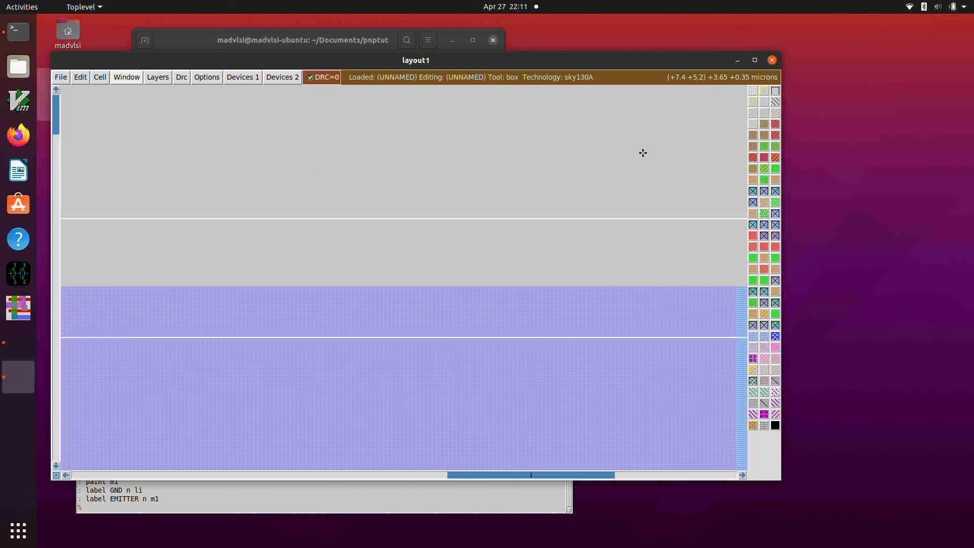
{"action": "key", "text": "Left"}
{"action": "key", "text": "Left"}
{"action": "key", "text": "Left"}
{"action": "key", "text": "Left"}
{"action": "key", "text": "Left"}
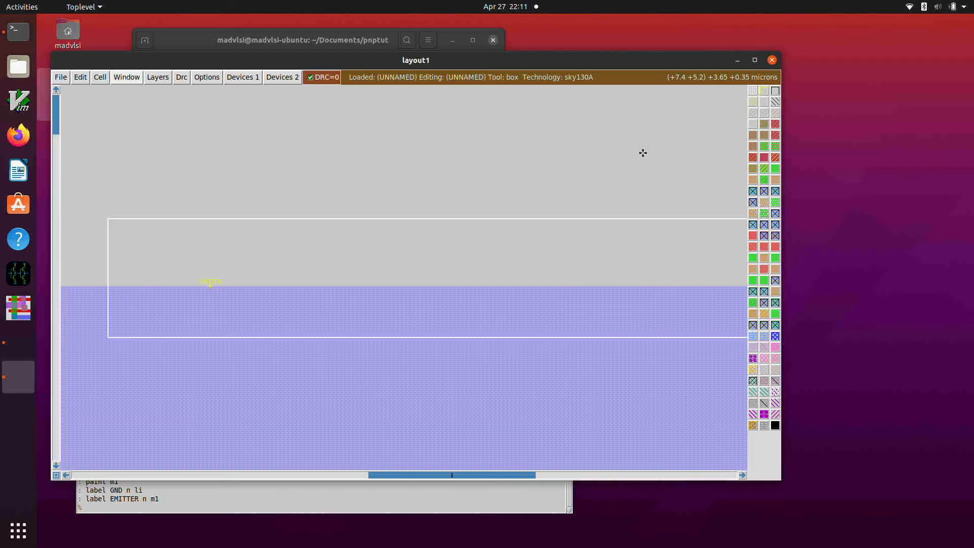
{"action": "key", "text": "Right"}
{"action": "key", "text": "Right"}
{"action": "key", "text": "Right"}
{"action": "key", "text": "Right"}
{"action": "key", "text": "Right"}
{"action": "key", "text": "Right"}
{"action": "key", "text": "Right"}
{"action": "key", "text": "Right"}
{"action": "key", "text": "Right"}
{"action": "key", "text": "Right"}
{"action": "key", "text": "Right"}
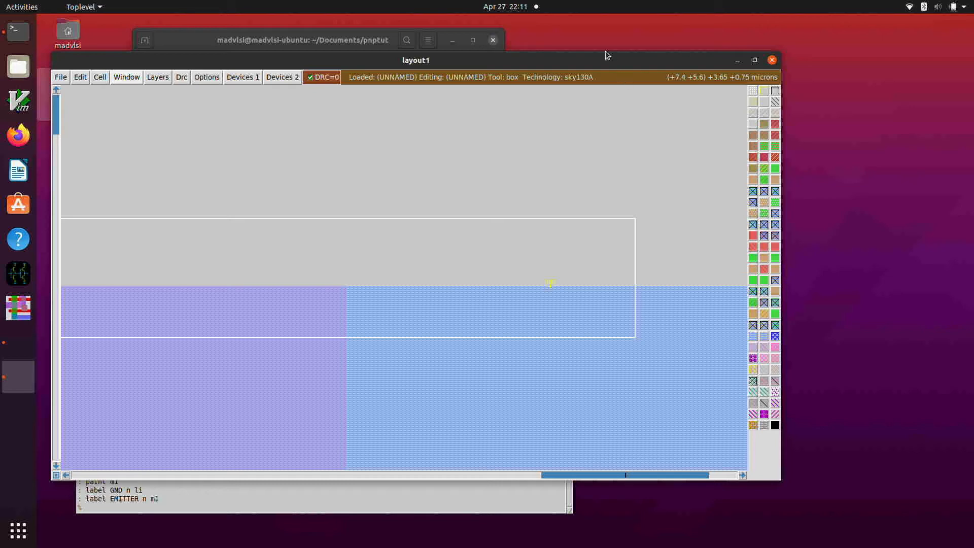
Select the topmost cell, show the whole layout and save it as pnptut.
{"action": "key", "text": "s"}
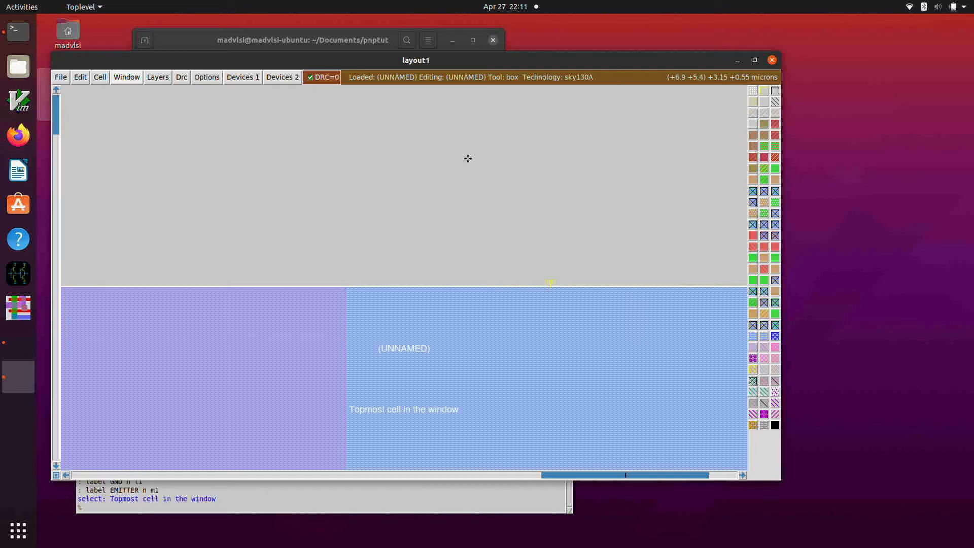
{"action": "key", "text": "v"}
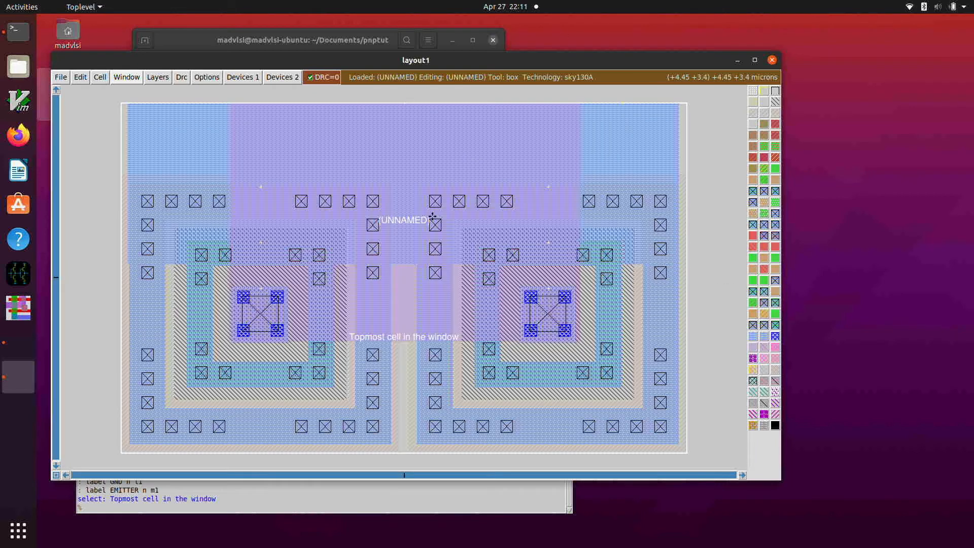
{"action": "type", "text": "ave pnptu"}
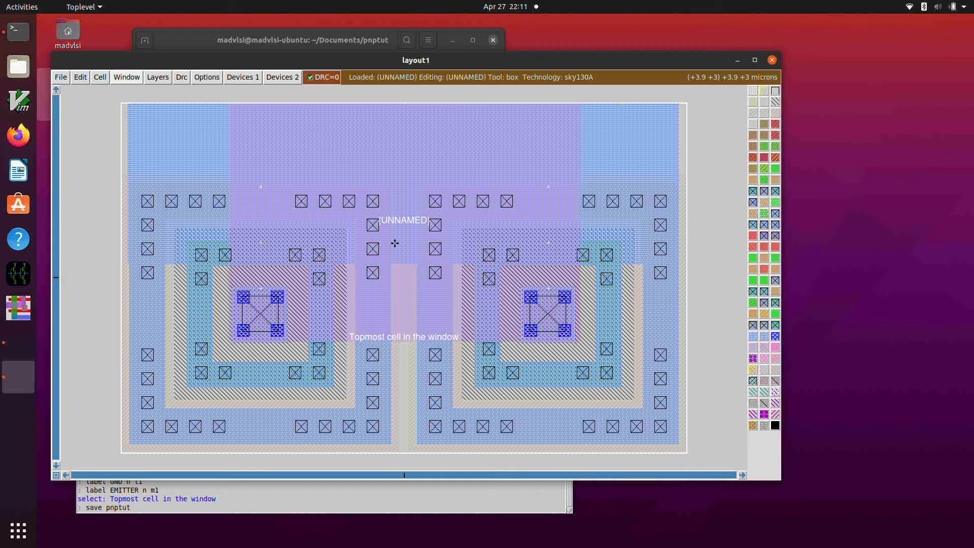
{"action": "type", "text": "t"}
{"action": "key", "text": "Return"}
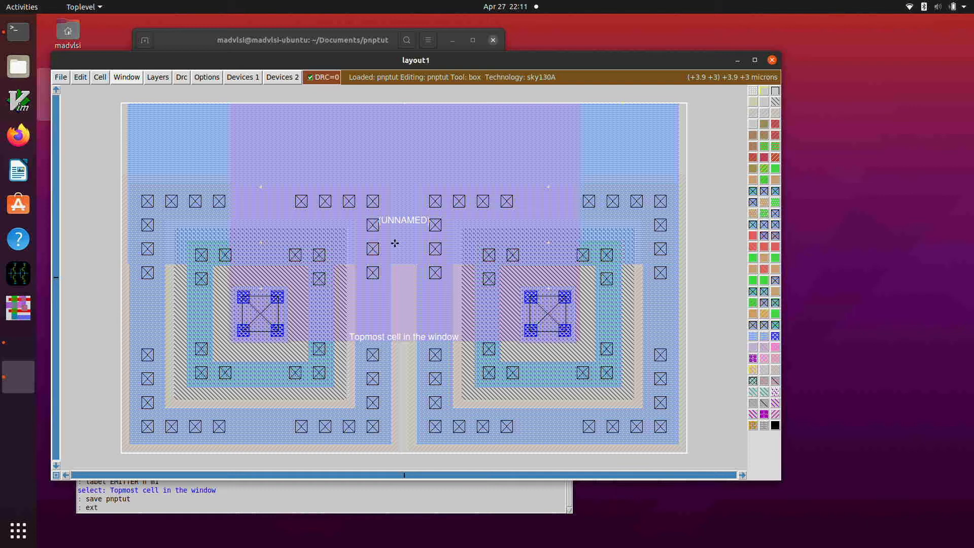
Configure the SPICE export with ext2spice scale off and an infinite capacitance threshold (cthresh infinite).
{"action": "type", "text": "ext2spice scale off"}
{"action": "key", "text": "Return"}
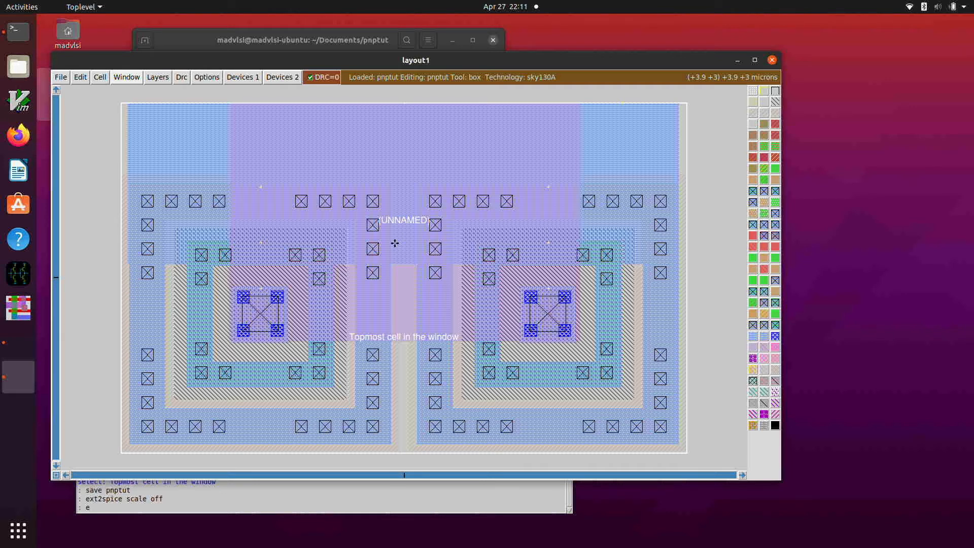
{"action": "type", "text": "ext2spice cthresh infinite"}
{"action": "key", "text": "Return"}
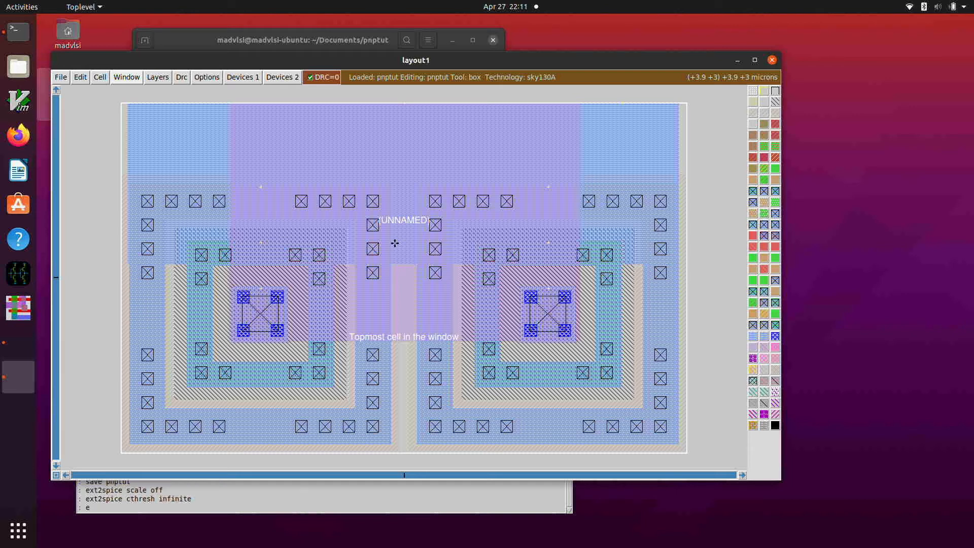
Extract all cells of the layout and generate the SPICE netlist with ext2spice.
{"action": "type", "text": "extract all"}
{"action": "key", "text": "Return"}
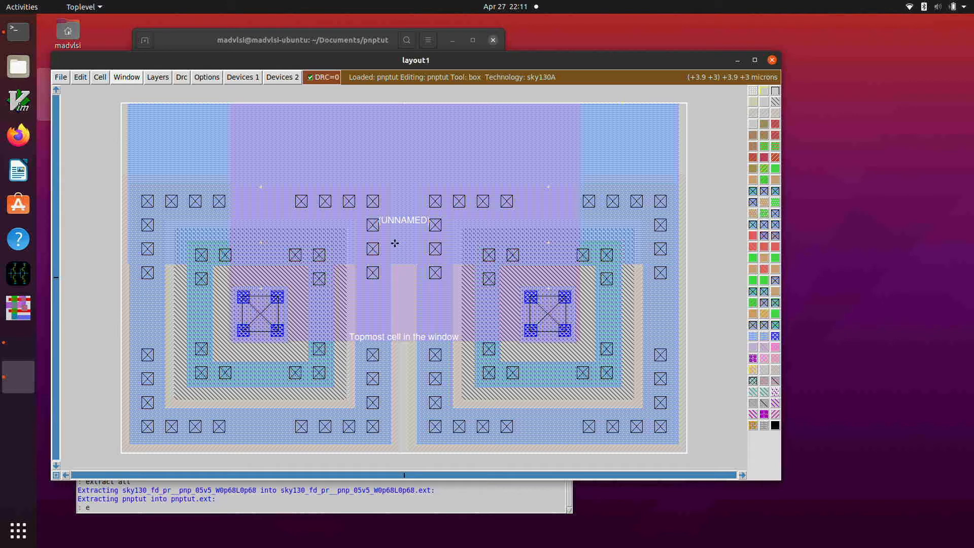
{"action": "type", "text": "ext2spice"}
{"action": "key", "text": "Return"}
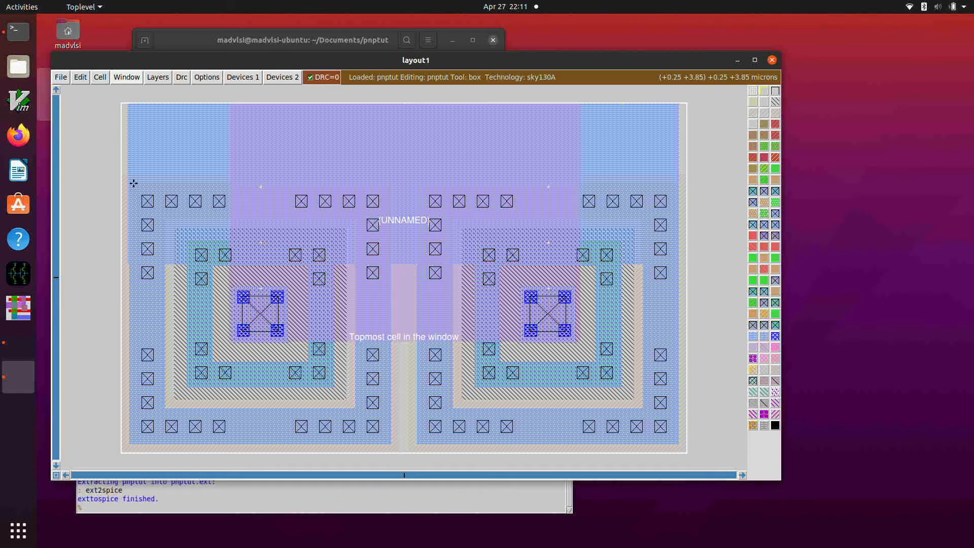
Switch to the terminal, open a second shell tab and read the extracted netlist pnptut.spice with less, closing the file again.
{"action": "left_click", "coordinate": [364, 47]}
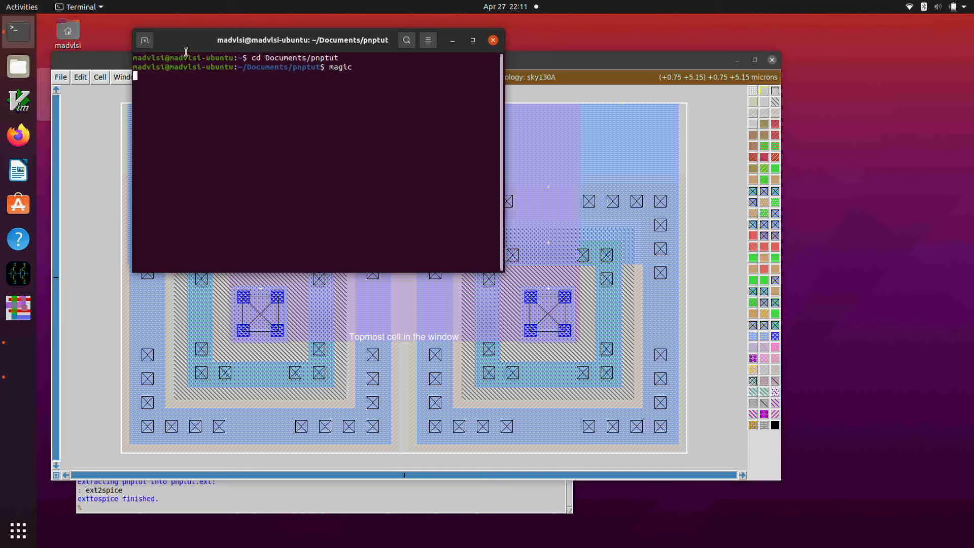
{"action": "left_click", "coordinate": [145, 40]}
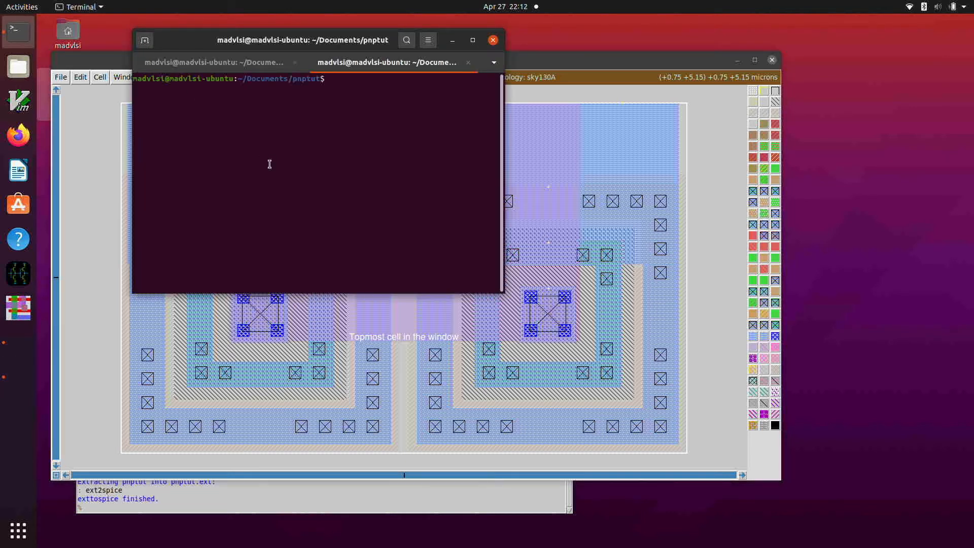
{"action": "type", "text": "less pnptut.spice"}
{"action": "key", "text": "Return"}
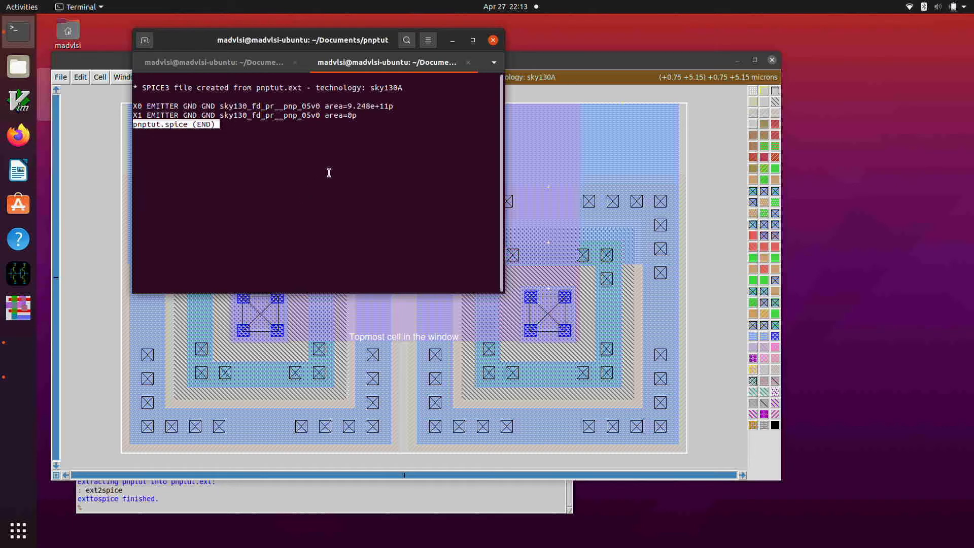
{"action": "key", "text": "q"}
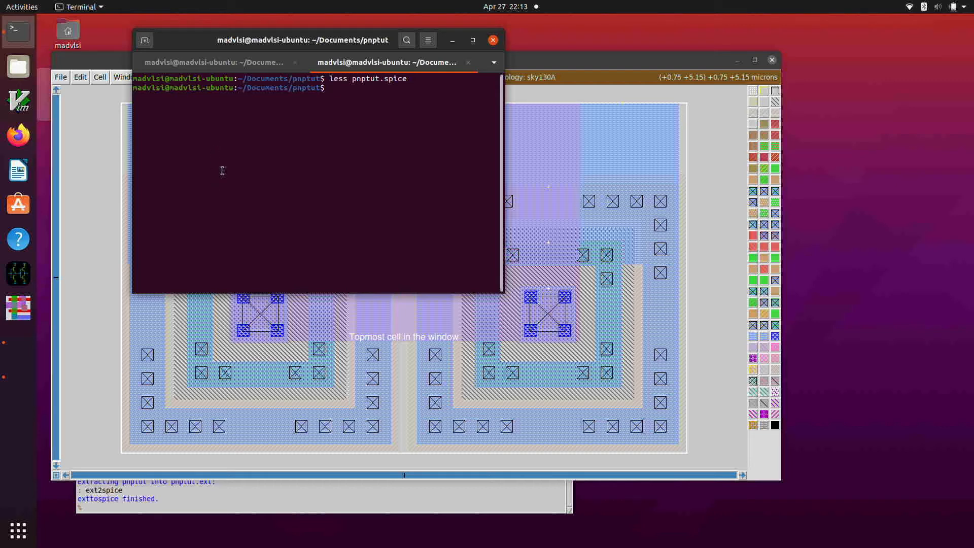
Open the schematic pnptut.sch in xschem from the terminal, maximise its window and fit the circuit to the view.
{"action": "type", "text": "xschem pnptut.sch"}
{"action": "key", "text": "Return"}
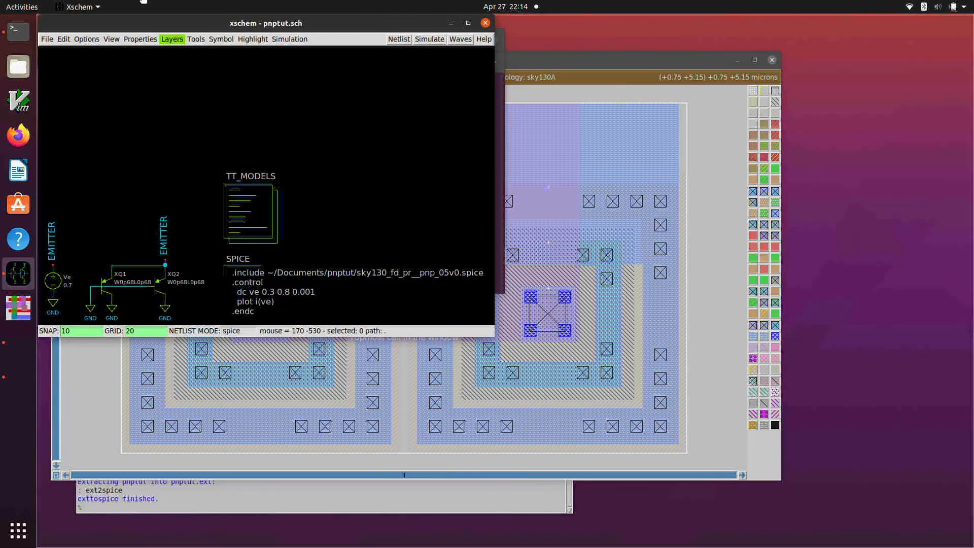
{"action": "double_click", "coordinate": [142, 21]}
{"action": "key", "text": "f"}
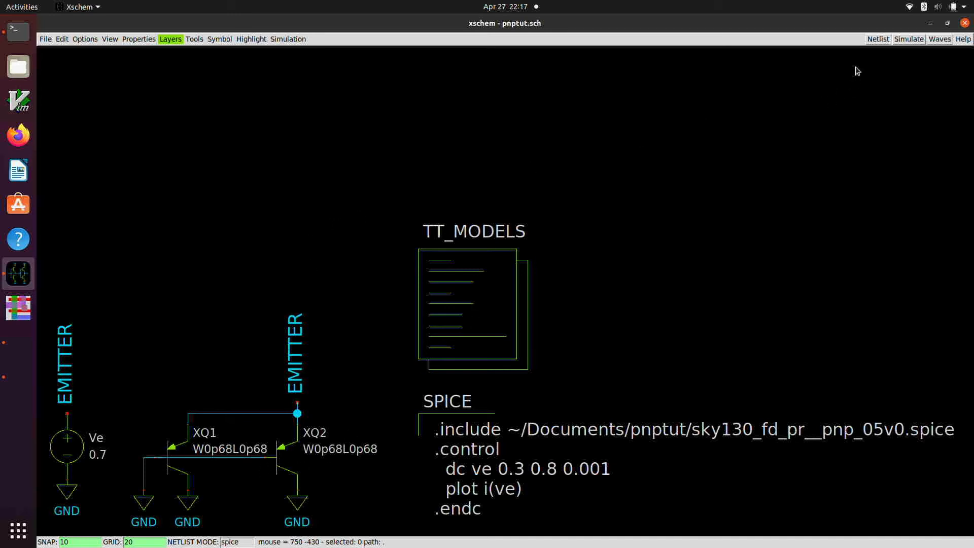
Generate the netlist of the pnptut schematic and inspect it in the netlist editor, closing the editor again.
{"action": "left_click", "coordinate": [874, 40]}
{"action": "left_click", "coordinate": [282, 39]}
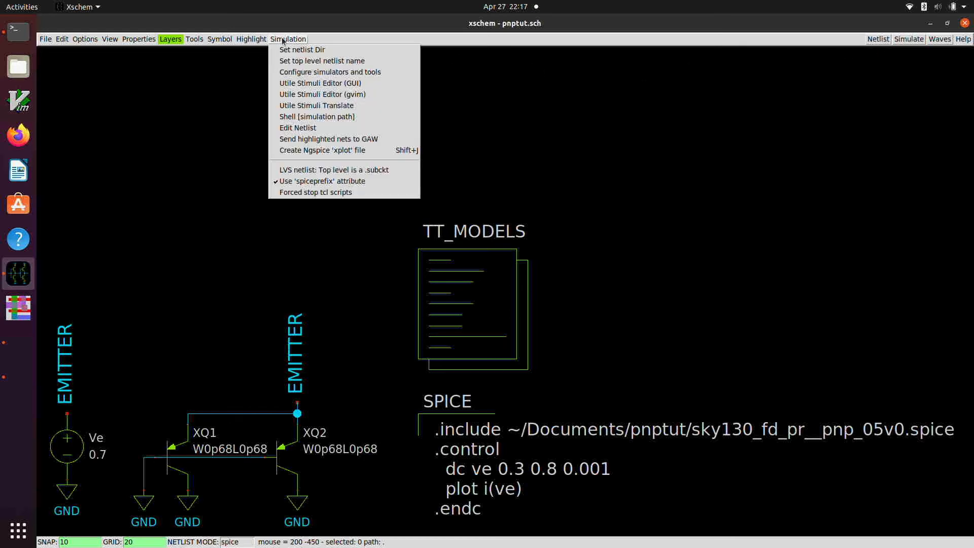
{"action": "left_click", "coordinate": [302, 127]}
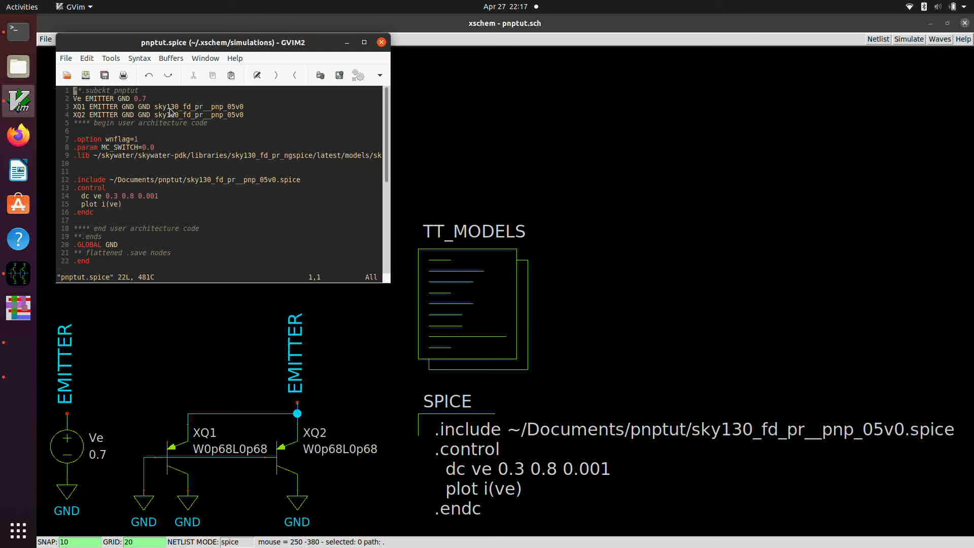
{"action": "left_click", "coordinate": [381, 42]}
Simulate the schematic to plot the emitter source current i(ve), then quit ngspice and close xschem.
{"action": "left_click", "coordinate": [910, 39]}
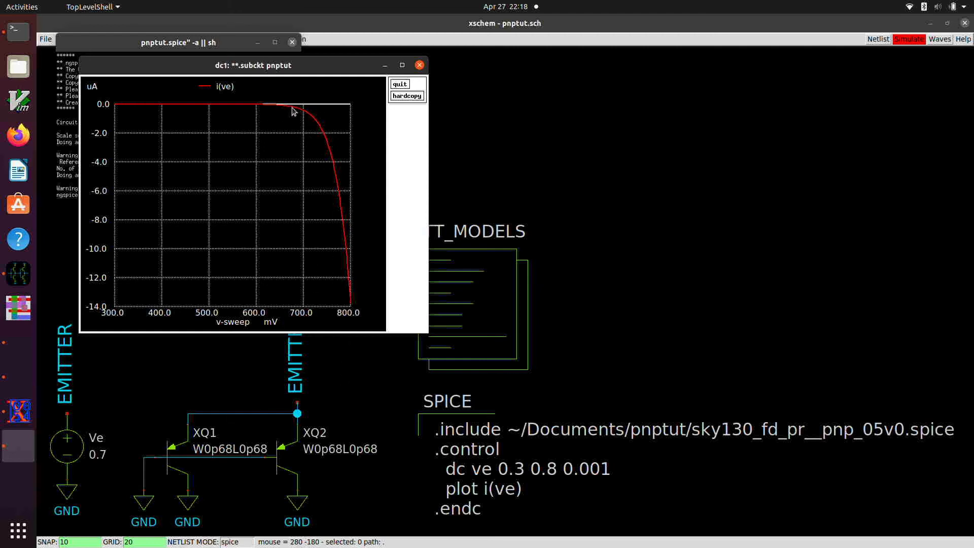
{"action": "left_click", "coordinate": [400, 84]}
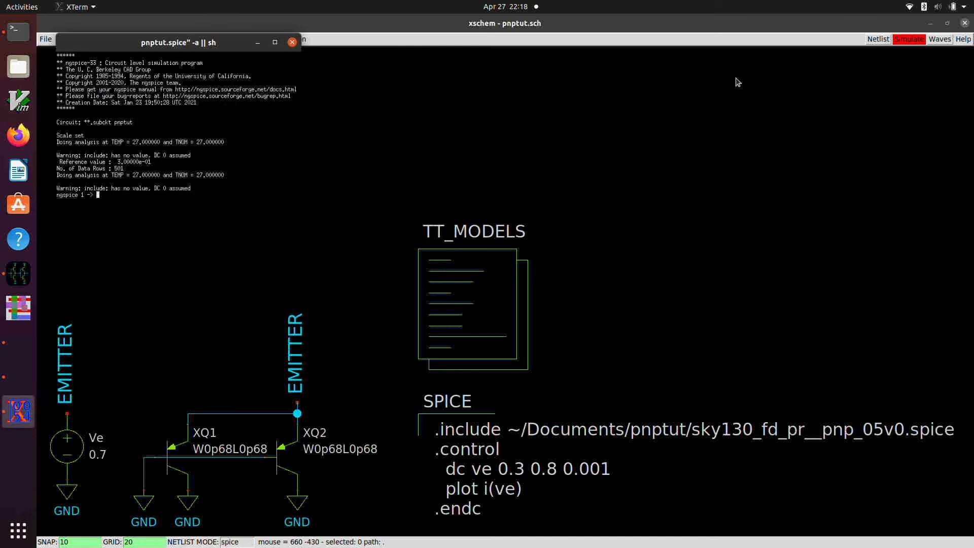
{"action": "type", "text": "quit"}
{"action": "key", "text": "Return"}
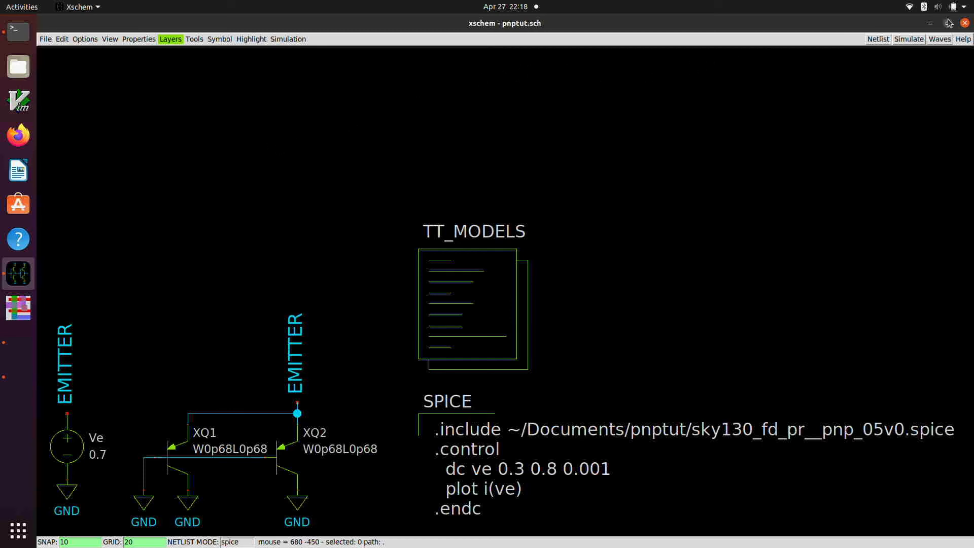
{"action": "left_click", "coordinate": [964, 23]}
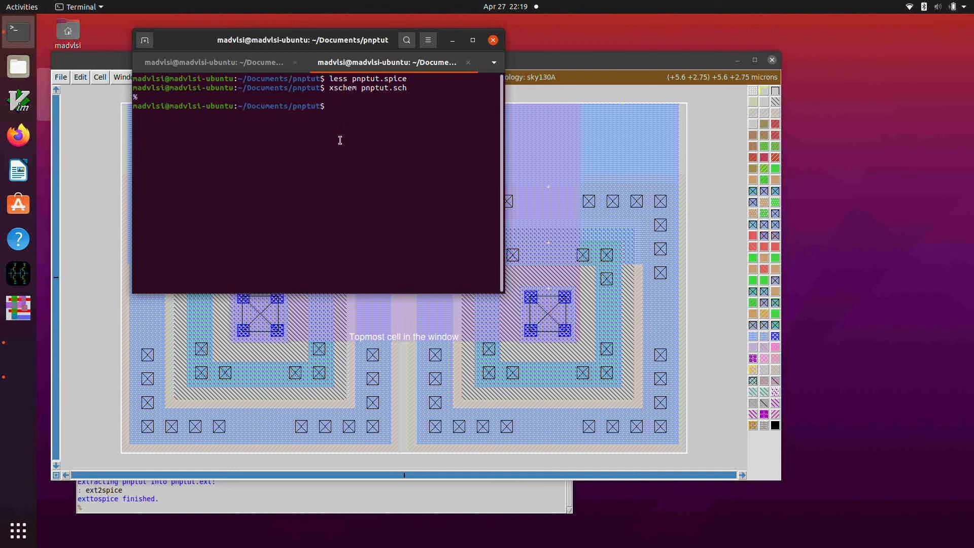
Open the schematic pnptut_xschem.sch in xschem from the terminal and arrange its window beside the Magic layout.
{"action": "type", "text": "xschem pnptut_xschem.sch"}
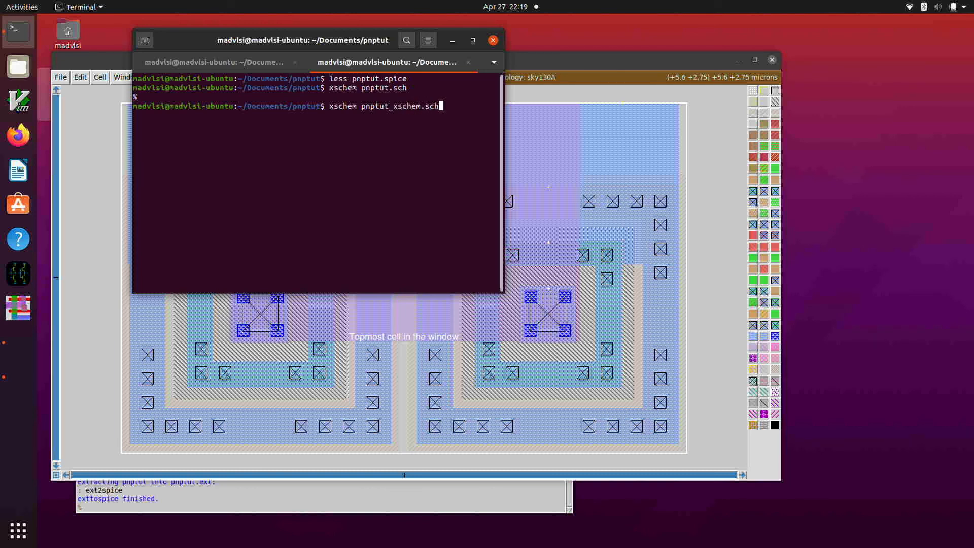
{"action": "key", "text": "Return"}
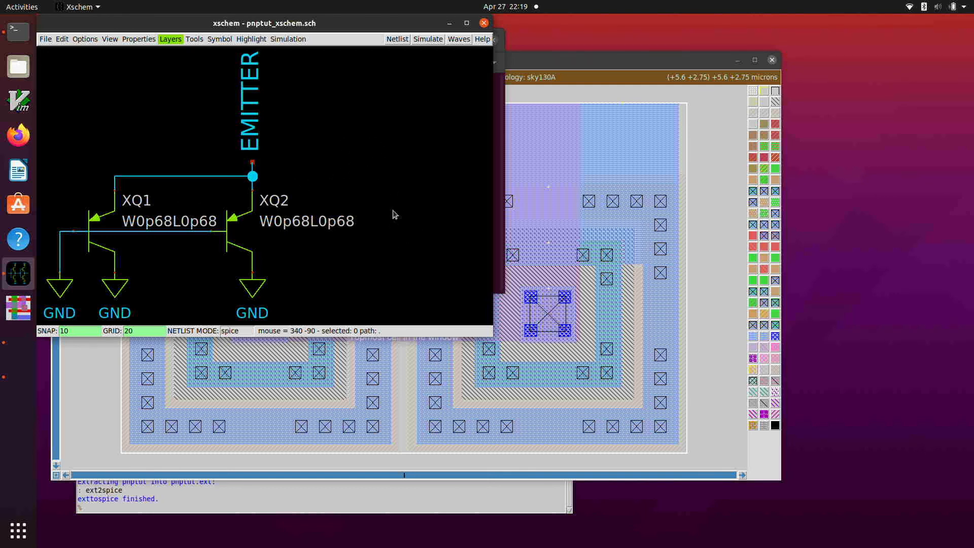
{"action": "left_click_drag", "start_coordinate": [573, 61], "coordinate": [766, 128]}
{"action": "left_click", "coordinate": [266, 24]}
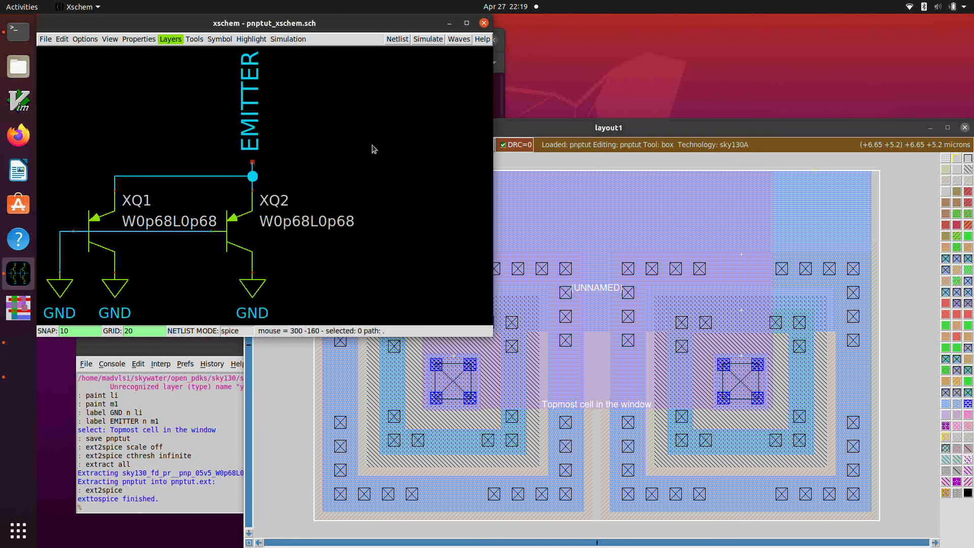
{"action": "left_click_drag", "start_coordinate": [493, 214], "coordinate": [361, 216]}
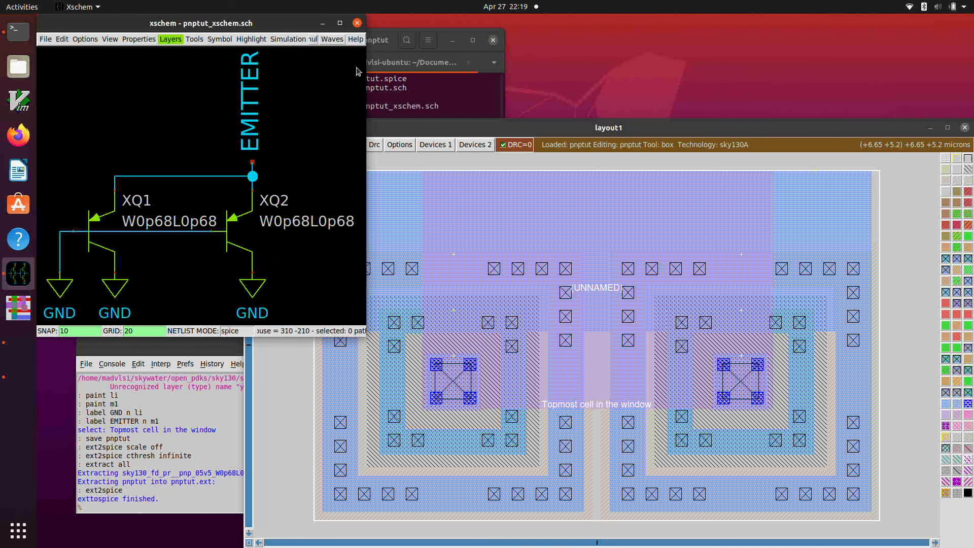
{"action": "left_click_drag", "start_coordinate": [367, 82], "coordinate": [428, 82]}
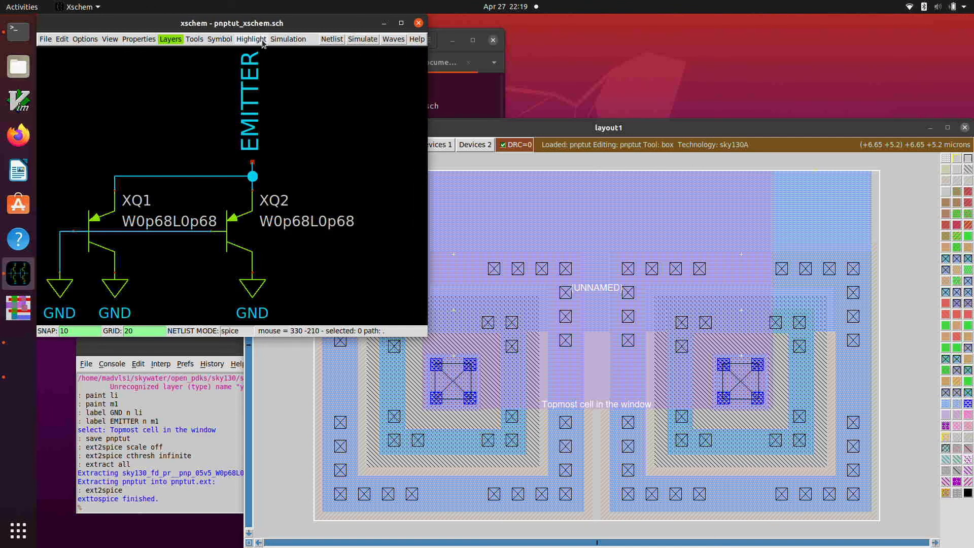
Open the schematic's netlist and save it as pnptut_xschem.spice in Documents/pnptut, overwriting the existing file, and close the editor.
{"action": "left_click", "coordinate": [283, 41]}
{"action": "left_click", "coordinate": [297, 128]}
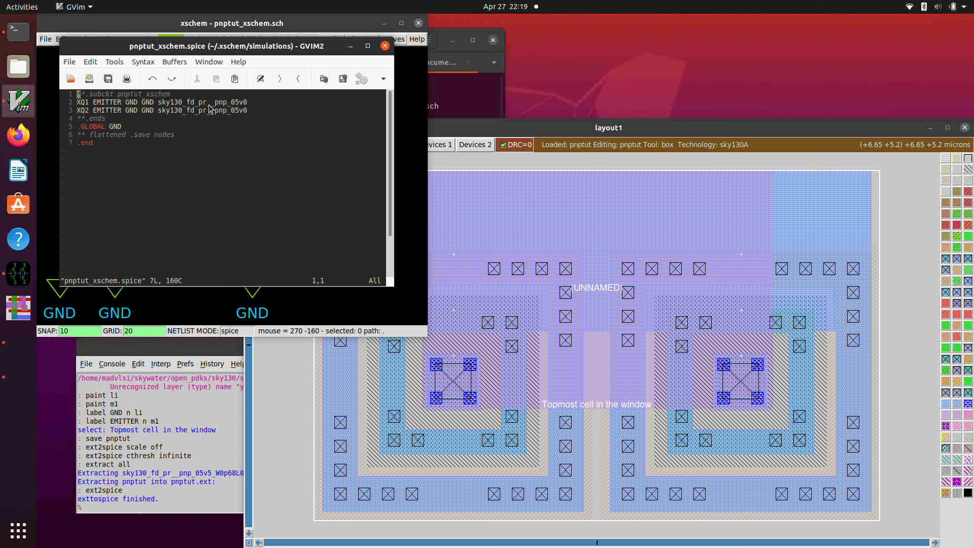
{"action": "left_click", "coordinate": [69, 62]}
{"action": "left_click", "coordinate": [84, 151]}
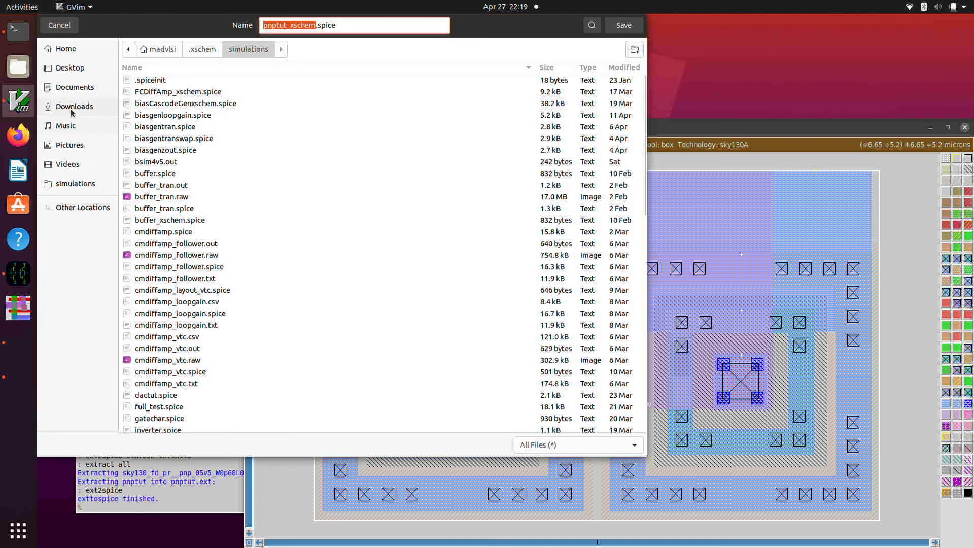
{"action": "left_click", "coordinate": [74, 87]}
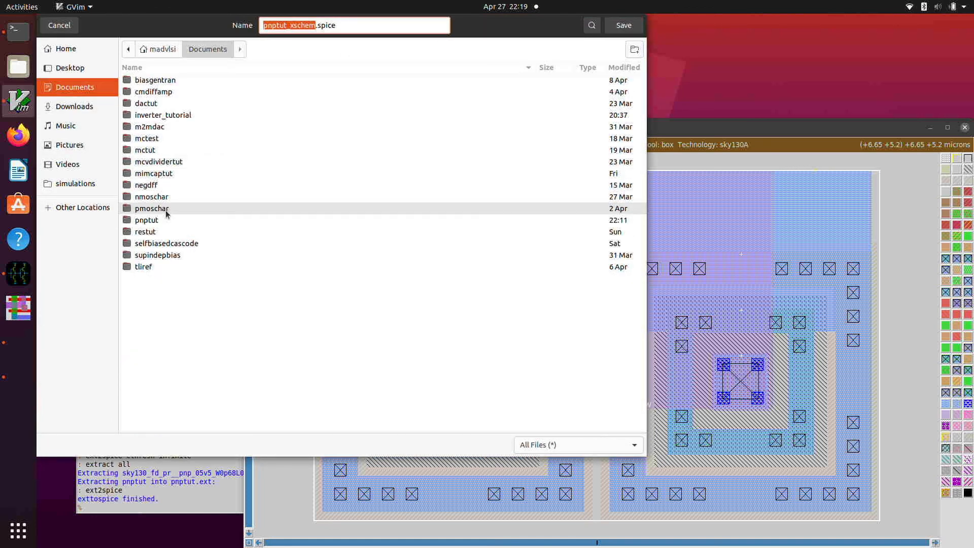
{"action": "left_click", "coordinate": [152, 222]}
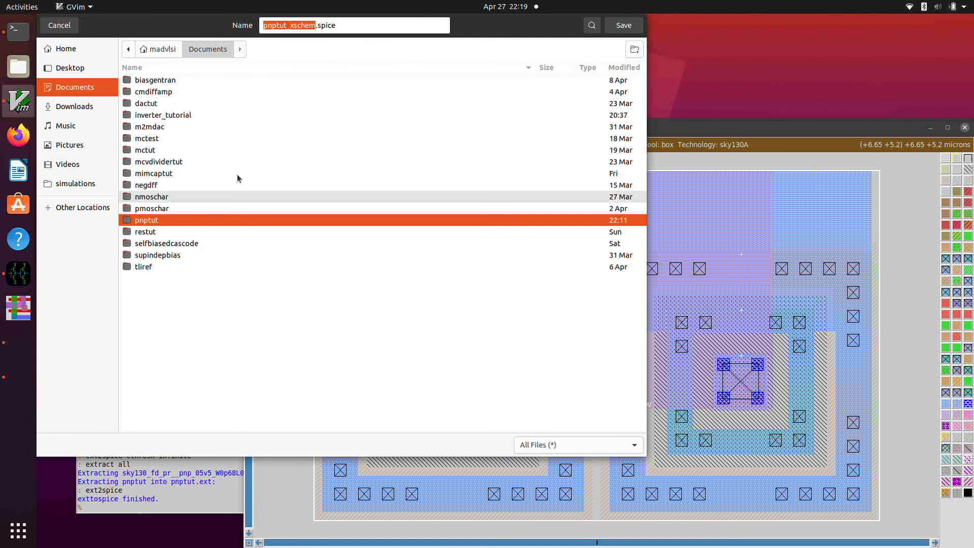
{"action": "double_click", "coordinate": [153, 223]}
{"action": "left_click", "coordinate": [623, 26]}
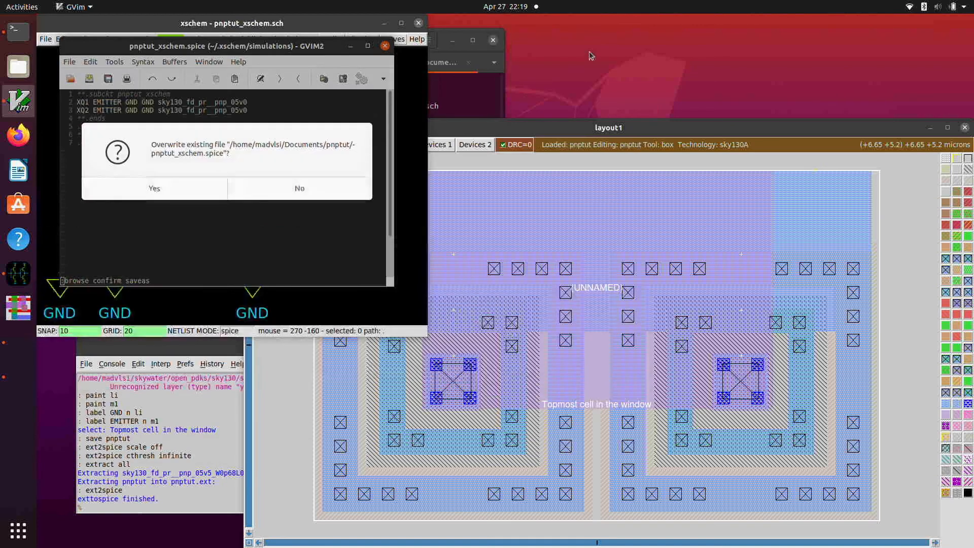
{"action": "left_click", "coordinate": [192, 195]}
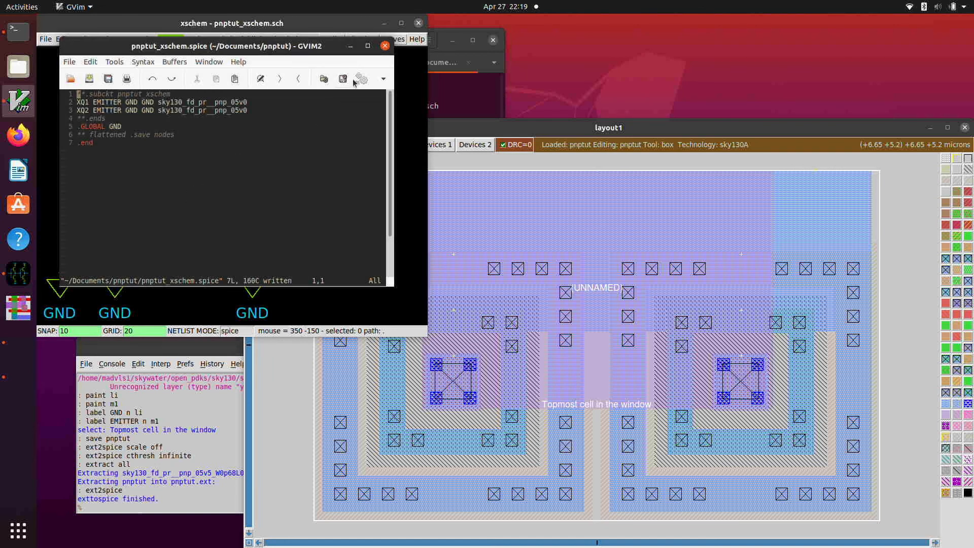
{"action": "left_click", "coordinate": [384, 46]}
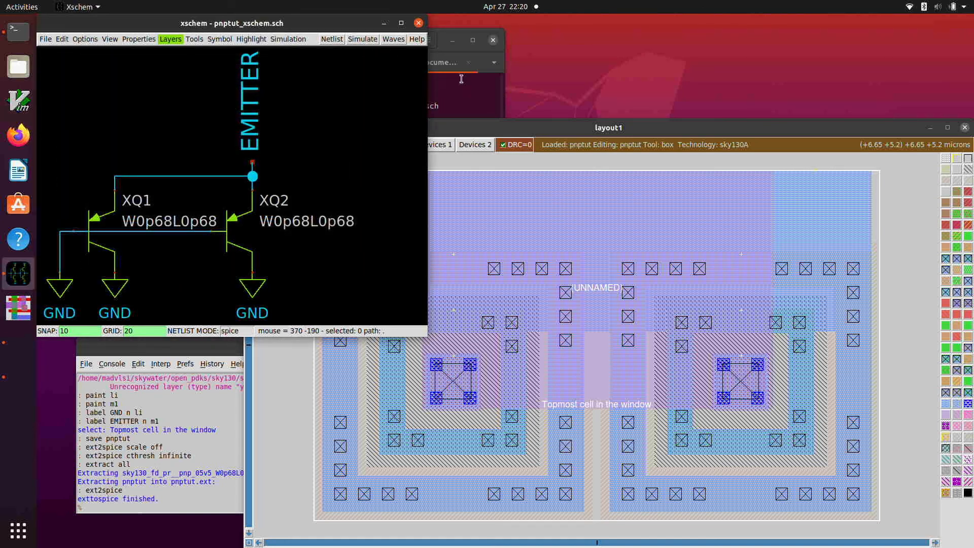
Switch to the terminal, open a new shell tab and run lvs comparing pnptut_xschem.spice with pnptut.spice.
{"action": "left_click", "coordinate": [461, 40]}
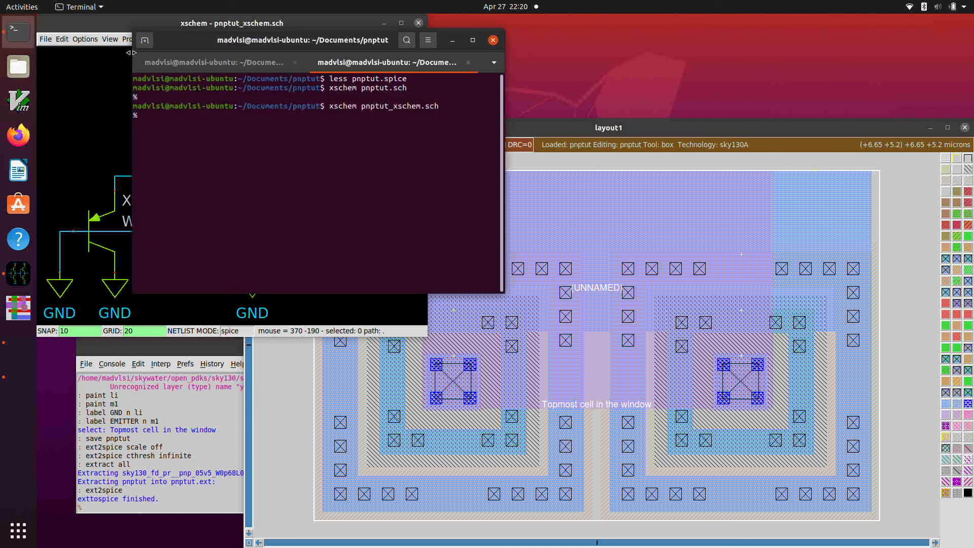
{"action": "left_click", "coordinate": [145, 40]}
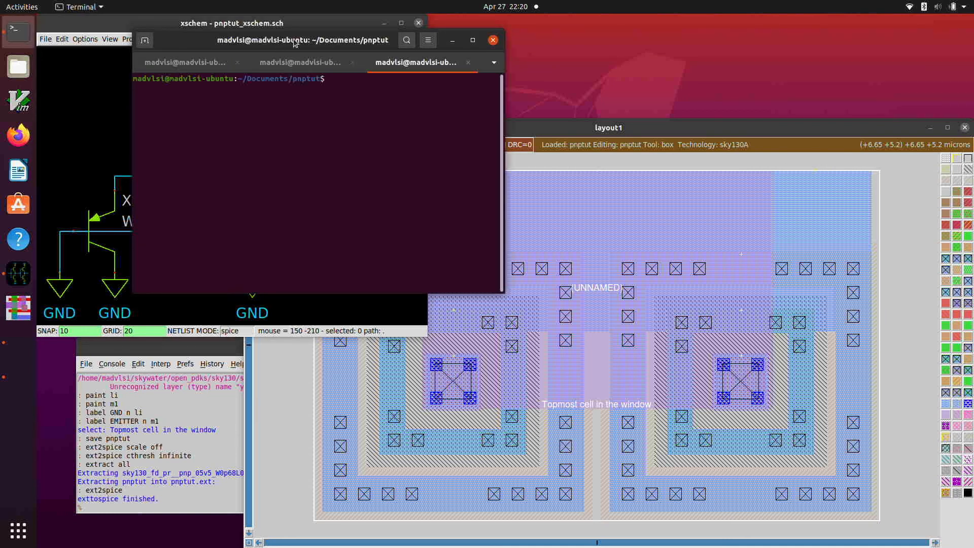
{"action": "left_click_drag", "start_coordinate": [297, 39], "coordinate": [768, 15]}
{"action": "type", "text": "lvs"}
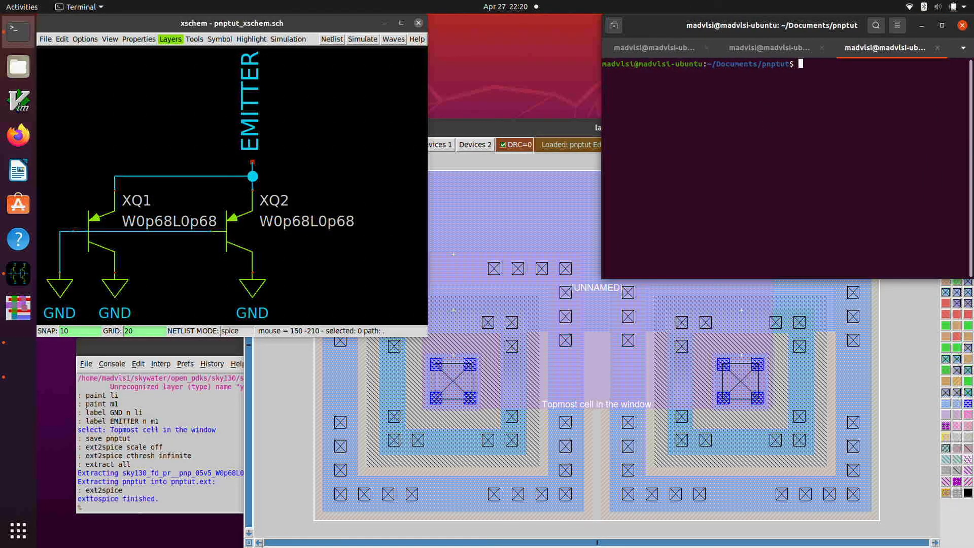
{"action": "type", "text": " pnptut_xschem.spice "}
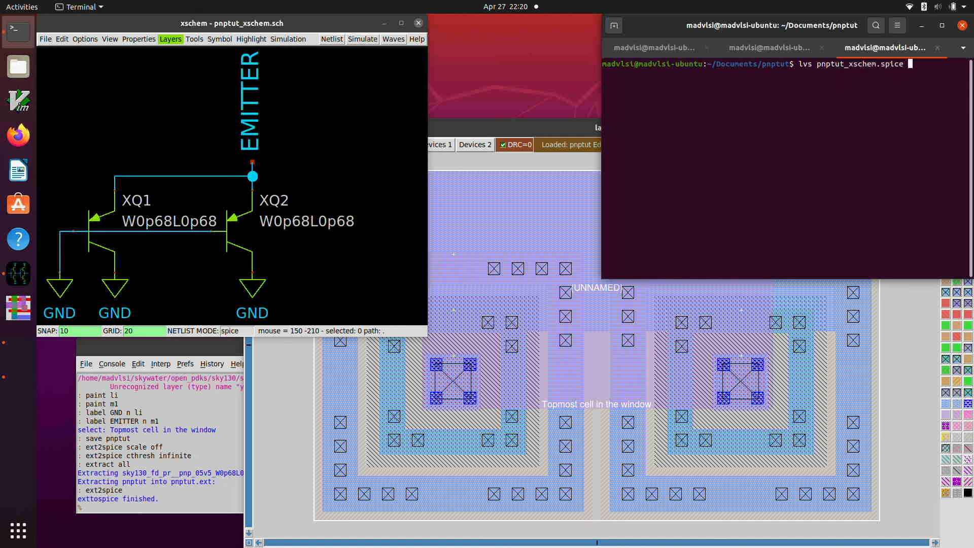
{"action": "type", "text": "pnptut.spice"}
{"action": "key", "text": "Return"}
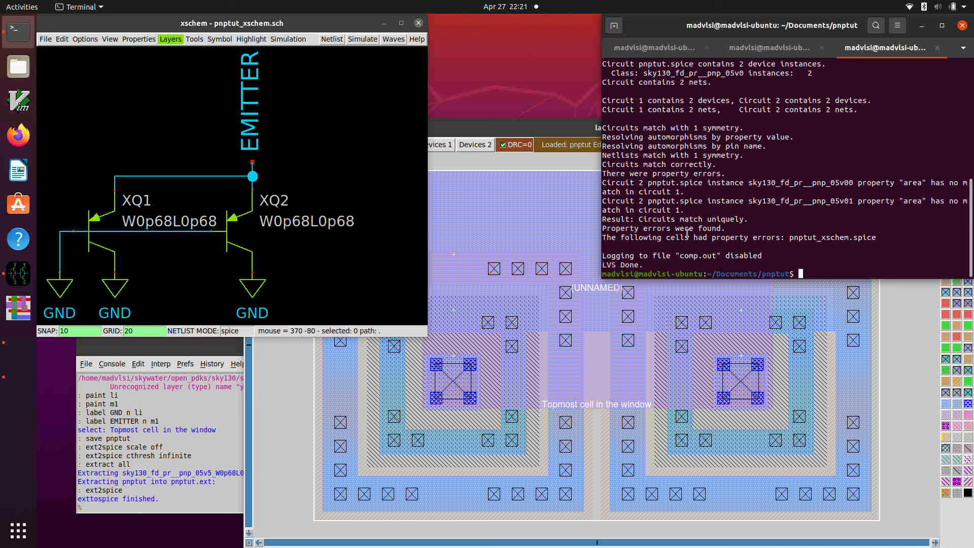
{"action": "left_click", "coordinate": [433, 187]}
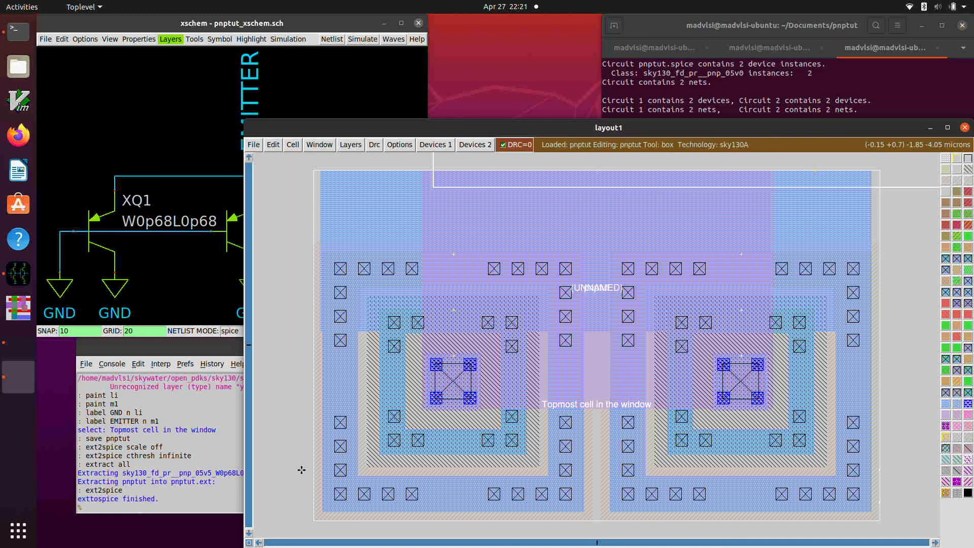
{"action": "left_click", "coordinate": [314, 514]}
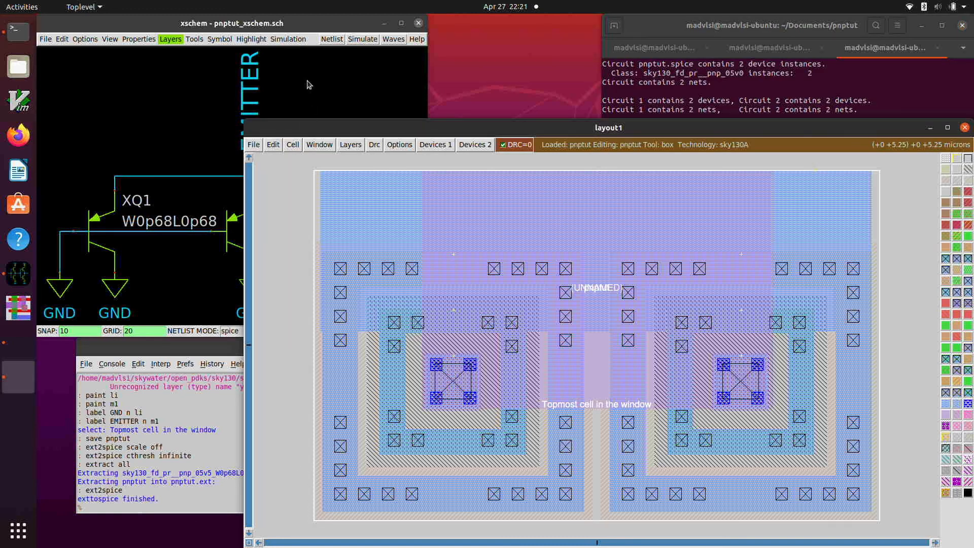
{"action": "left_click", "coordinate": [334, 32]}
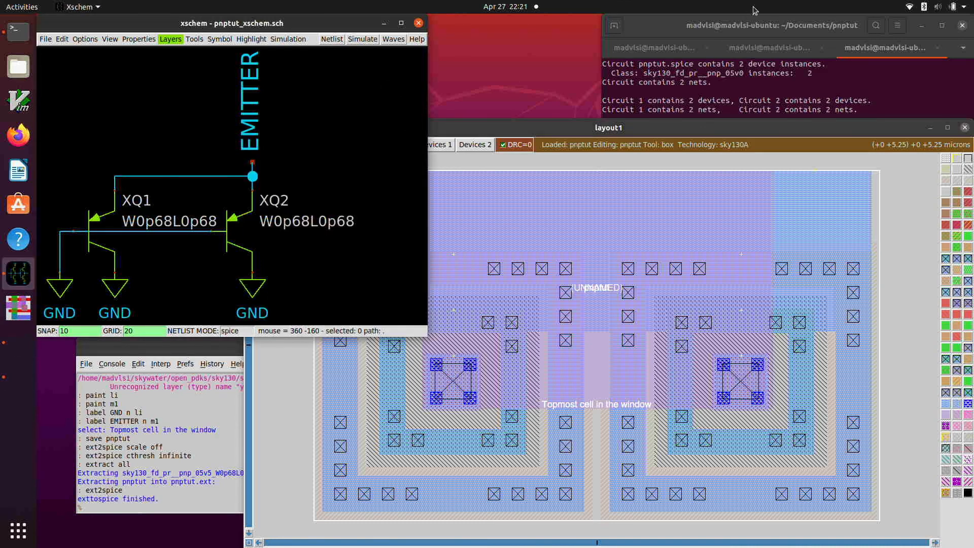